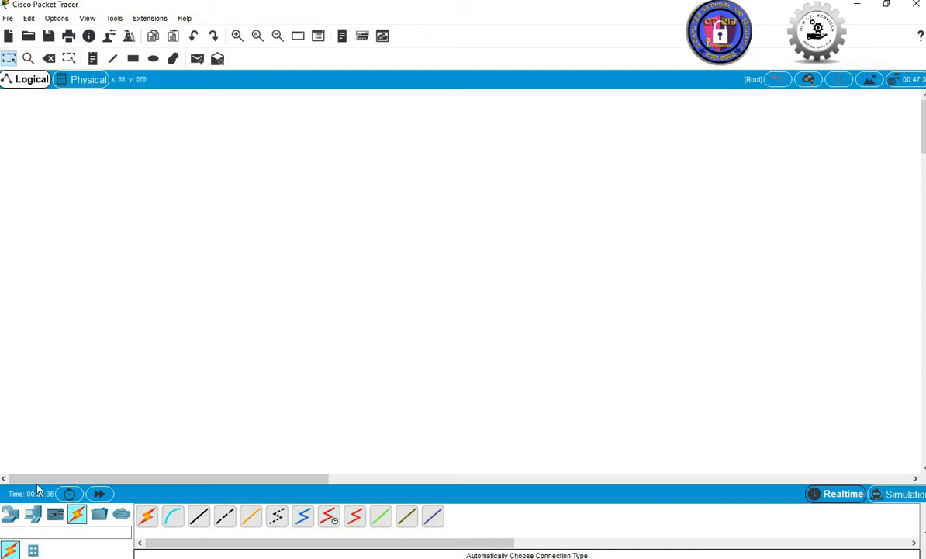
# Place an 1841 router in the upper middle of the empty logical workspace
pyautogui.click(9, 515)
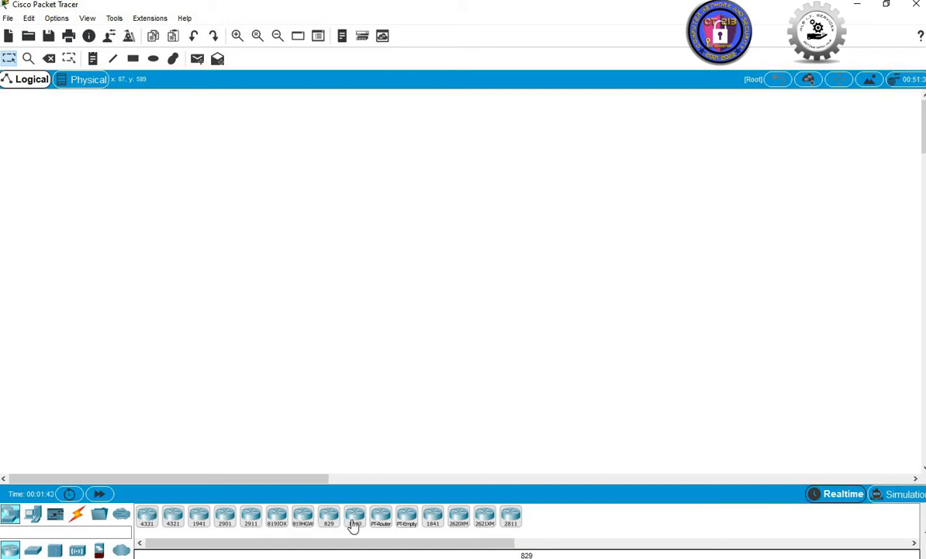
pyautogui.click(433, 516)
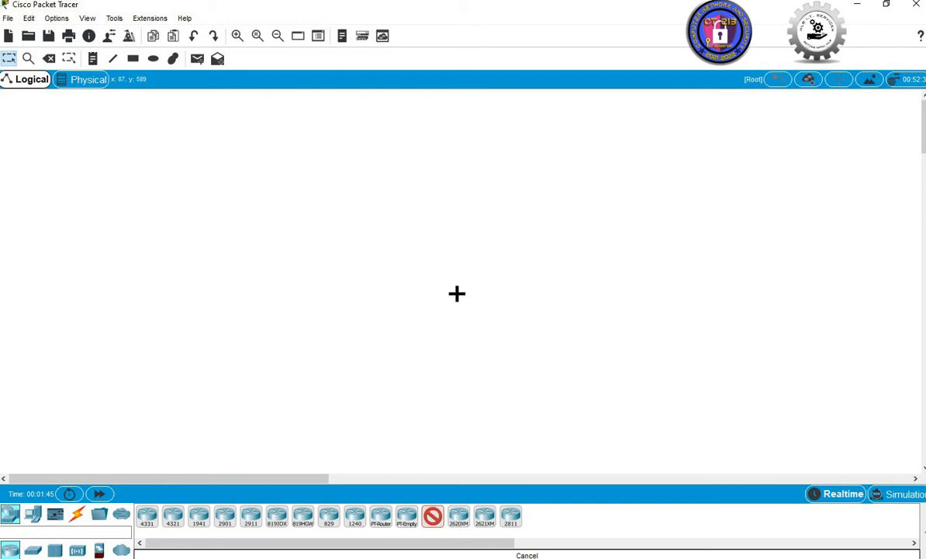
pyautogui.click(437, 125)
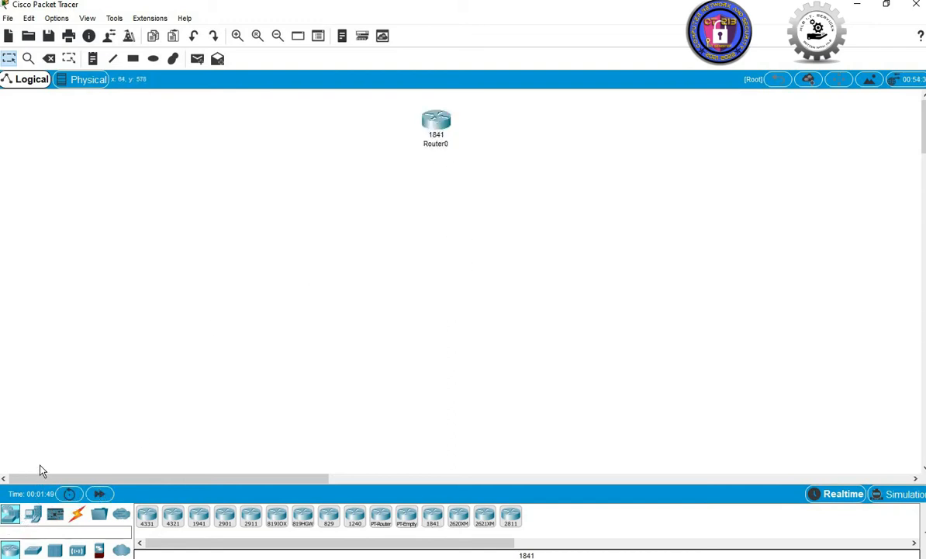
# Add three generic PCs in a horizontal row well below the router
pyautogui.click(32, 518)
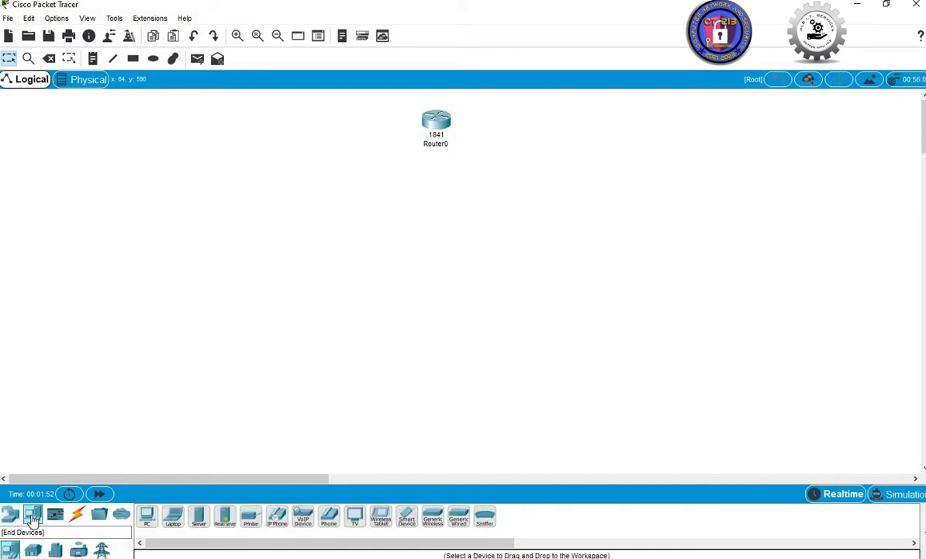
pyautogui.click(147, 517)
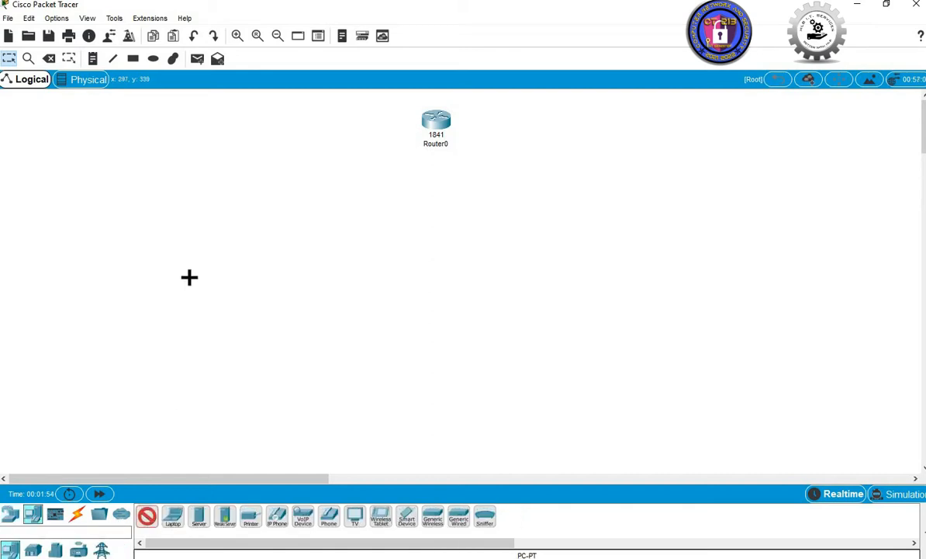
pyautogui.click(214, 312)
pyautogui.click(147, 518)
pyautogui.click(356, 318)
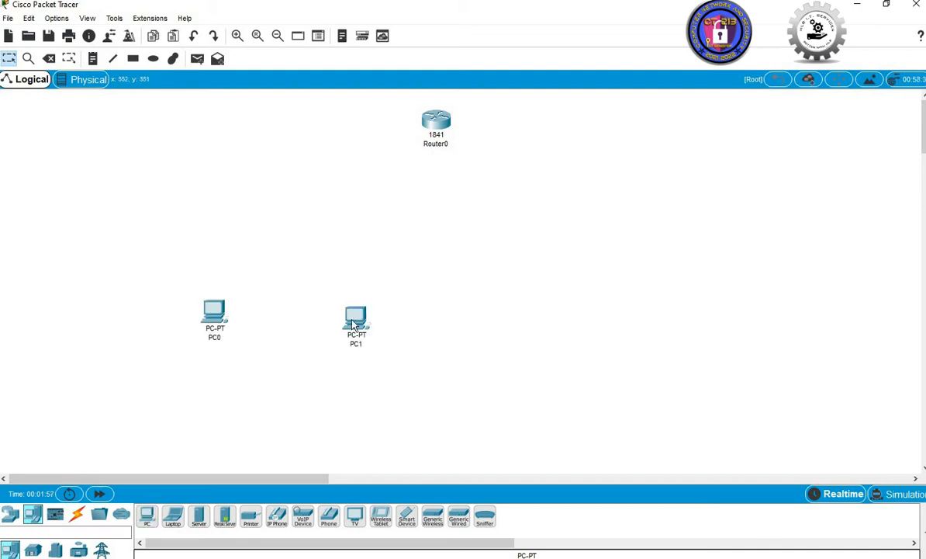
pyautogui.click(149, 516)
pyautogui.click(555, 322)
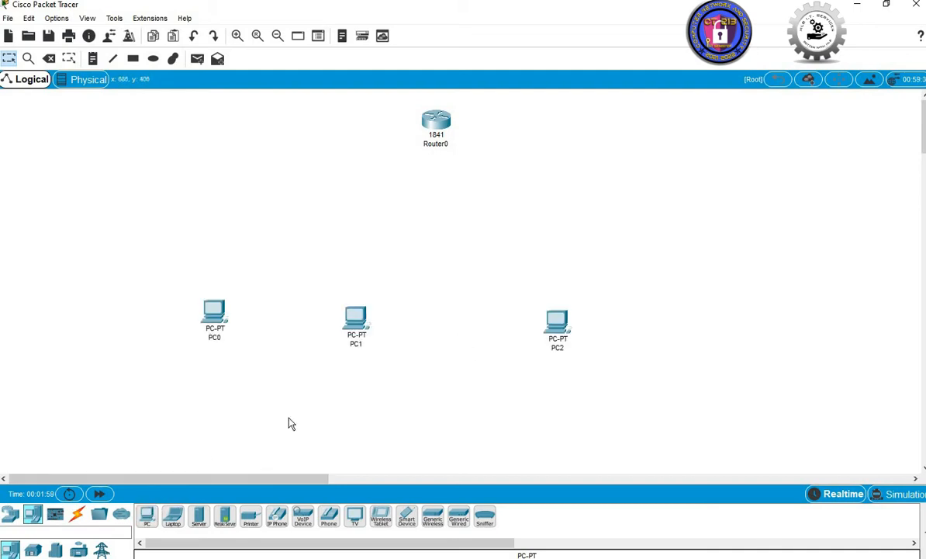
# Reposition the three PCs to spread them more widely, with PC1 slightly lower than the other two
pyautogui.moveTo(348, 329); pyautogui.dragTo(389, 339)
pyautogui.moveTo(560, 329); pyautogui.dragTo(615, 326)
pyautogui.moveTo(211, 321); pyautogui.dragTo(207, 309)
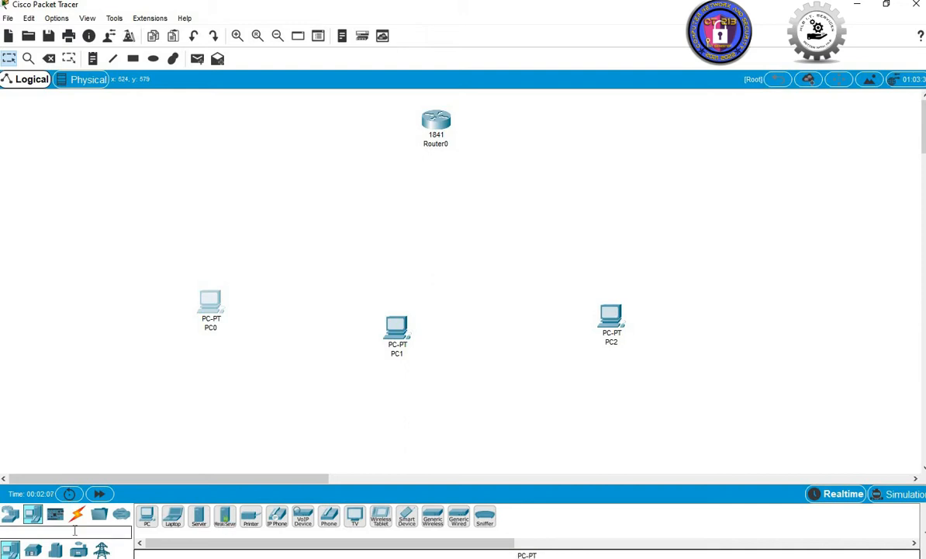
# Place a 2960 switch between the router and the row of PCs
pyautogui.click(9, 514)
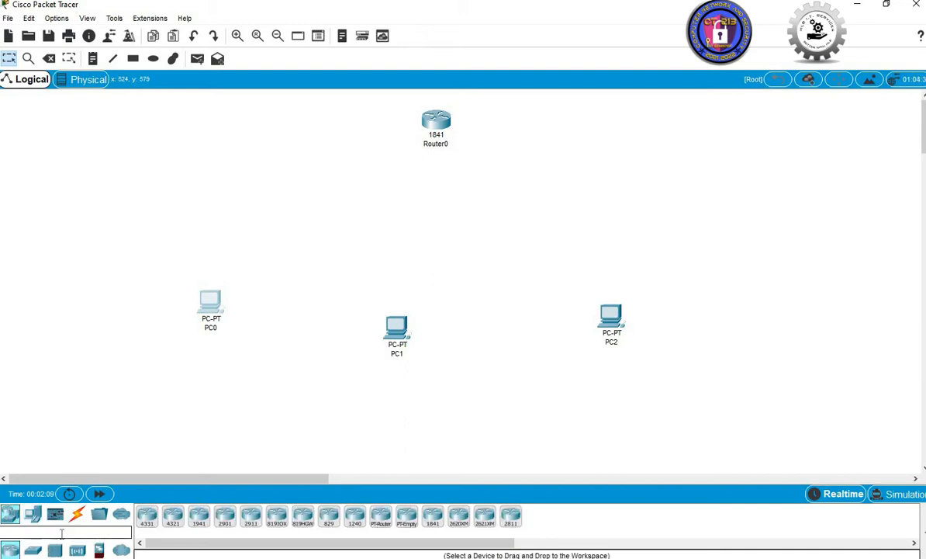
pyautogui.click(33, 550)
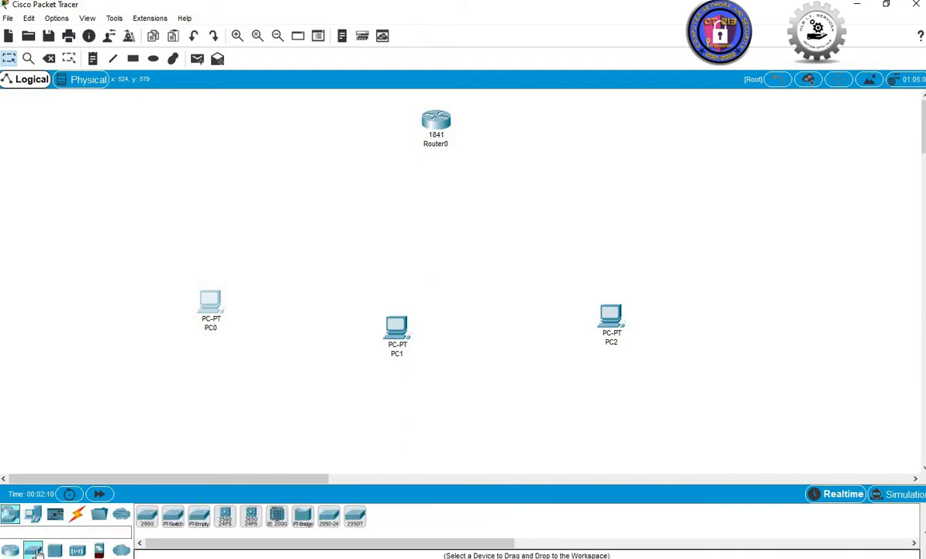
pyautogui.click(147, 518)
pyautogui.click(441, 237)
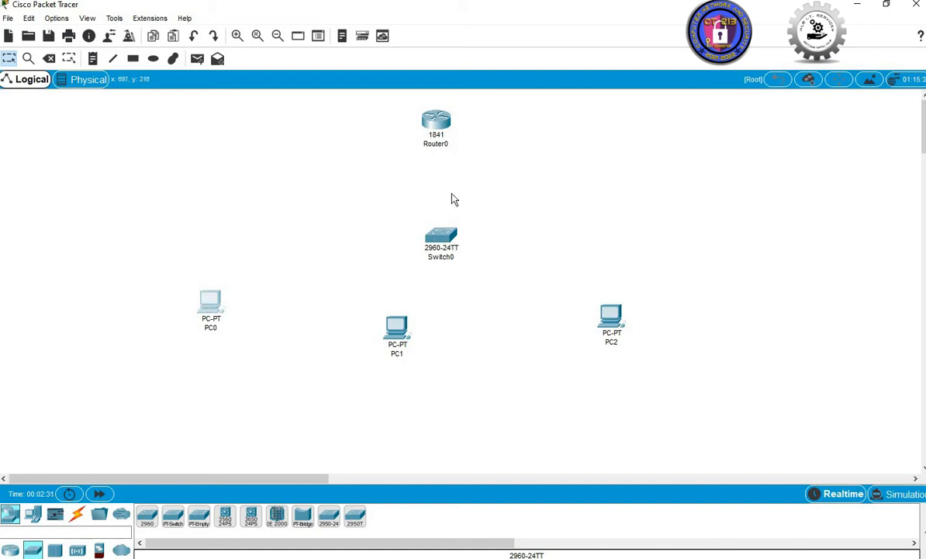
# Connect the router's FastEthernet0/0 port to the switch's FastEthernet0/1 port with a copper straight-through cable
pyautogui.click(77, 517)
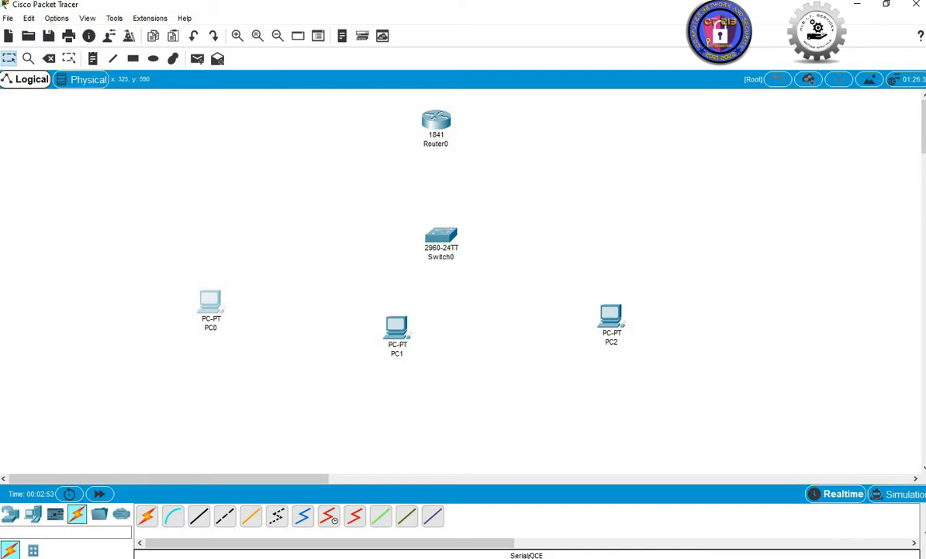
pyautogui.click(199, 516)
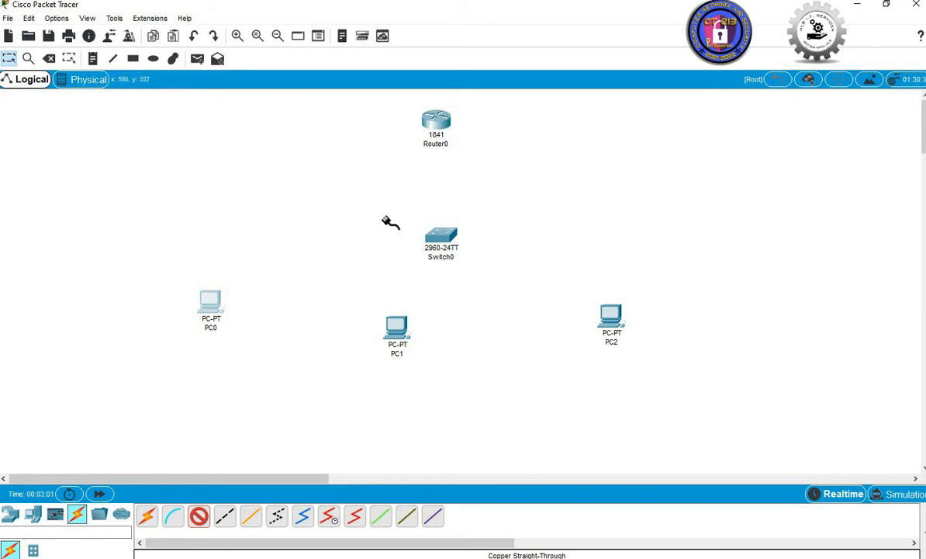
pyautogui.click(435, 120)
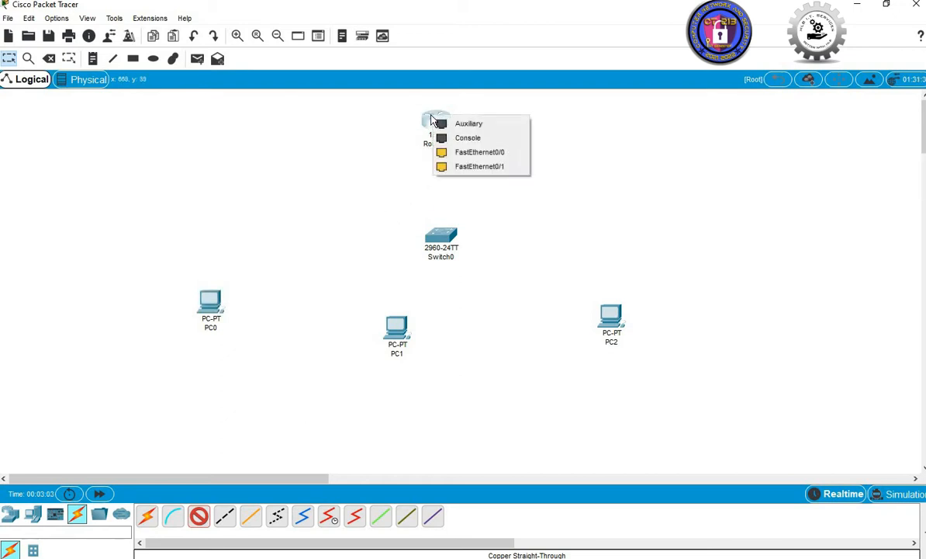
pyautogui.click(484, 153)
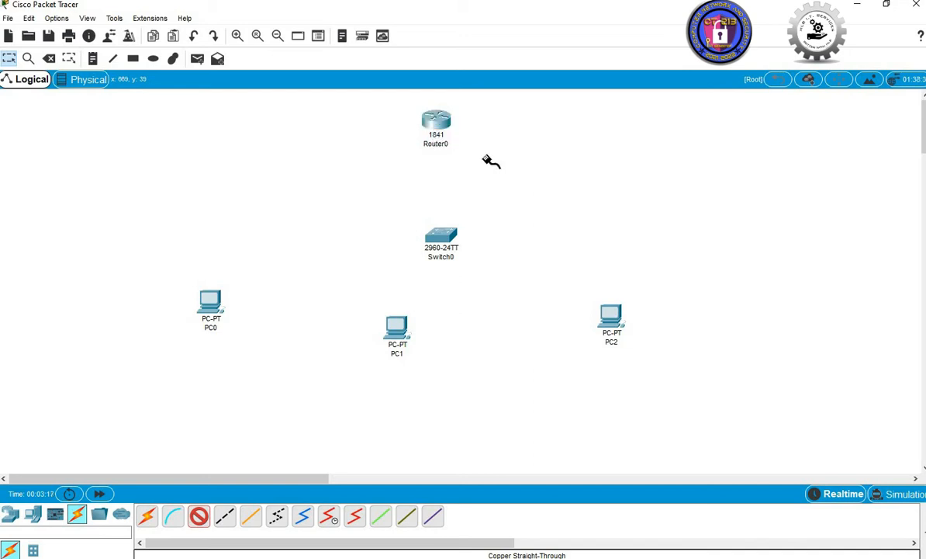
pyautogui.click(443, 235)
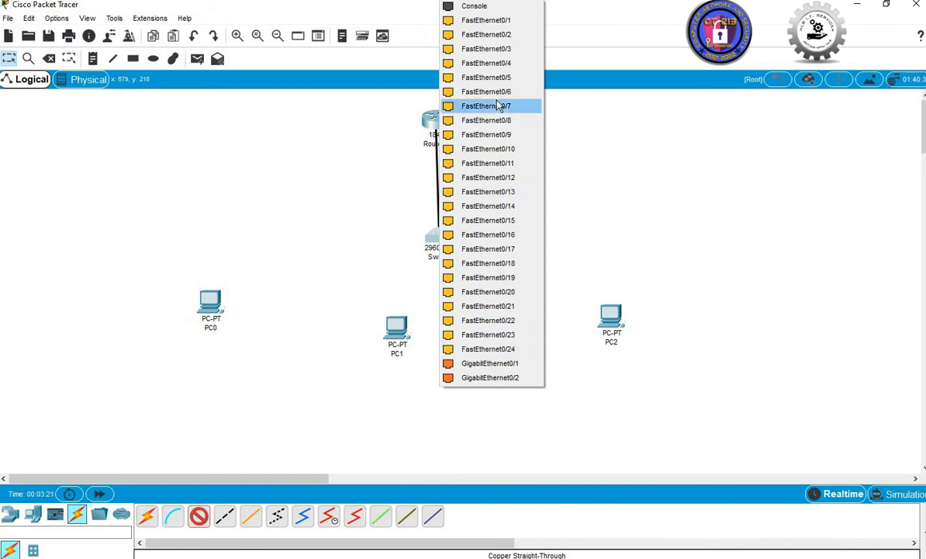
pyautogui.click(490, 24)
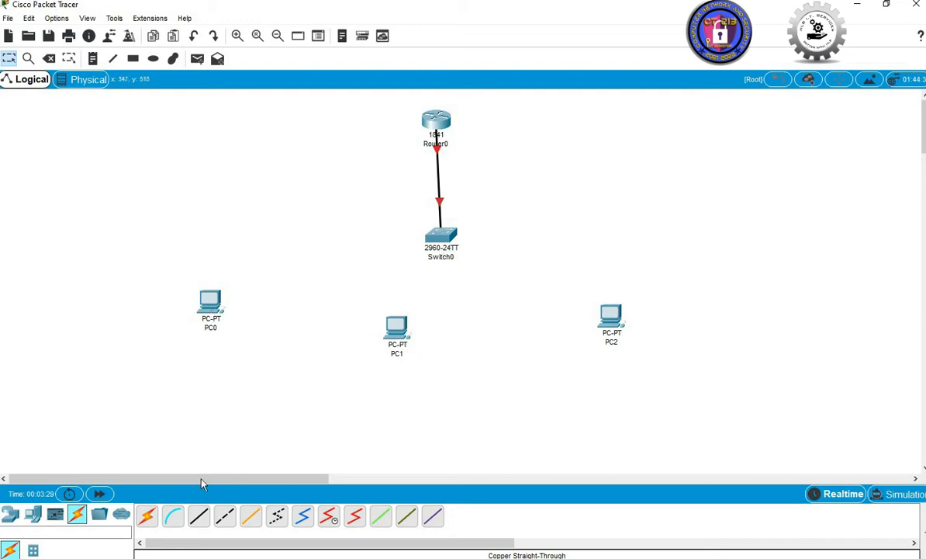
# Connect the switch's FastEthernet0/2 port to PC0's FastEthernet0 port with a copper straight-through cable
pyautogui.click(199, 516)
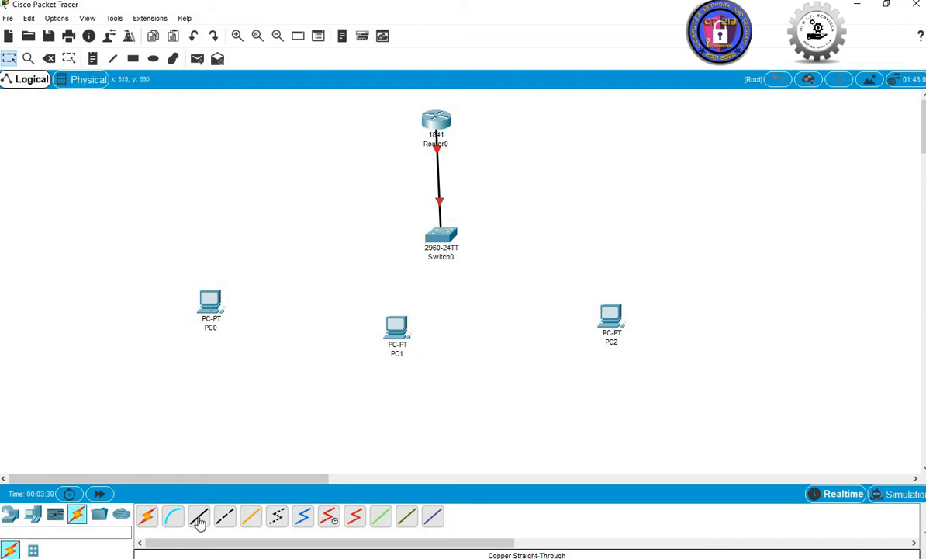
pyautogui.click(439, 239)
pyautogui.click(481, 21)
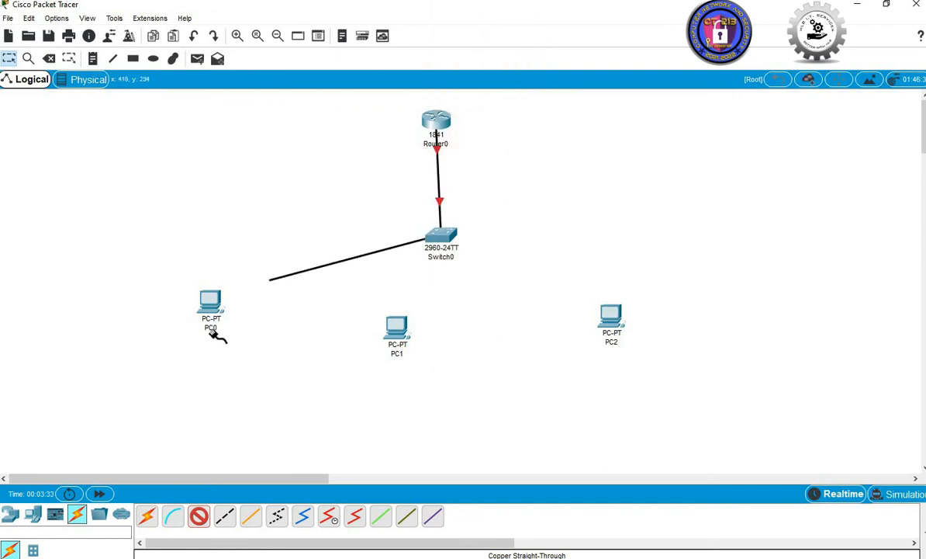
pyautogui.click(210, 304)
pyautogui.click(236, 351)
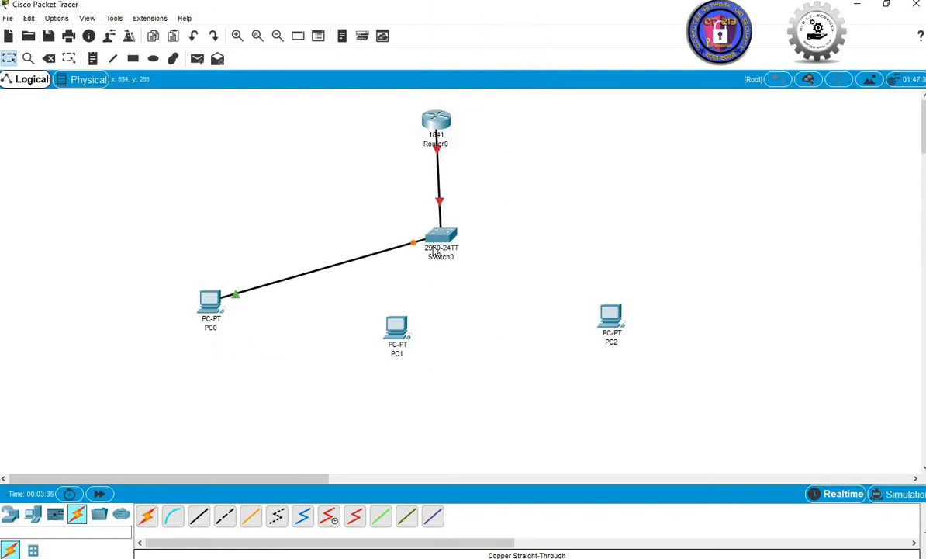
# Connect the switch's FastEthernet0/3 port to PC1's FastEthernet0 port with a copper straight-through cable
pyautogui.click(199, 516)
pyautogui.click(439, 237)
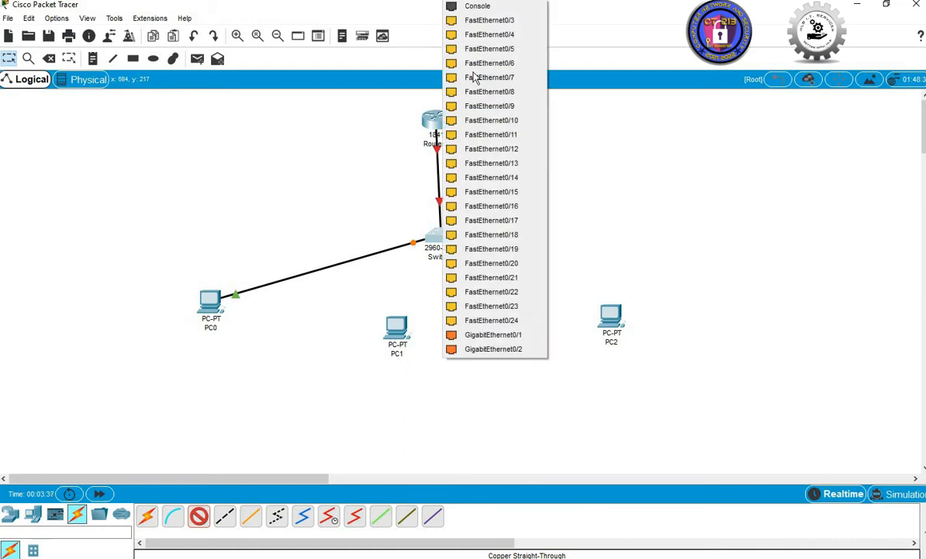
pyautogui.click(454, 21)
pyautogui.click(397, 332)
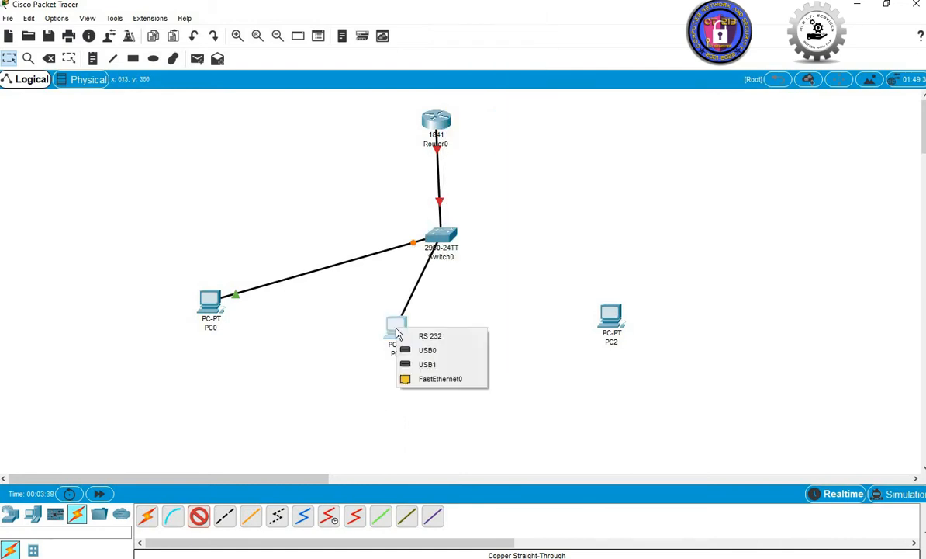
pyautogui.click(425, 380)
# Connect a free port of the switch to PC2's FastEthernet0 port with a copper straight-through cable
pyautogui.click(199, 518)
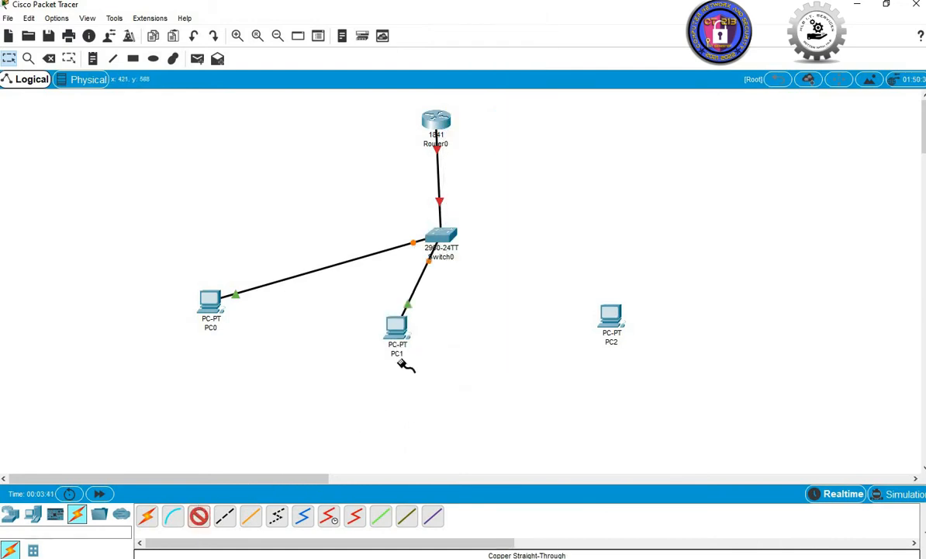
pyautogui.click(444, 238)
pyautogui.click(498, 256)
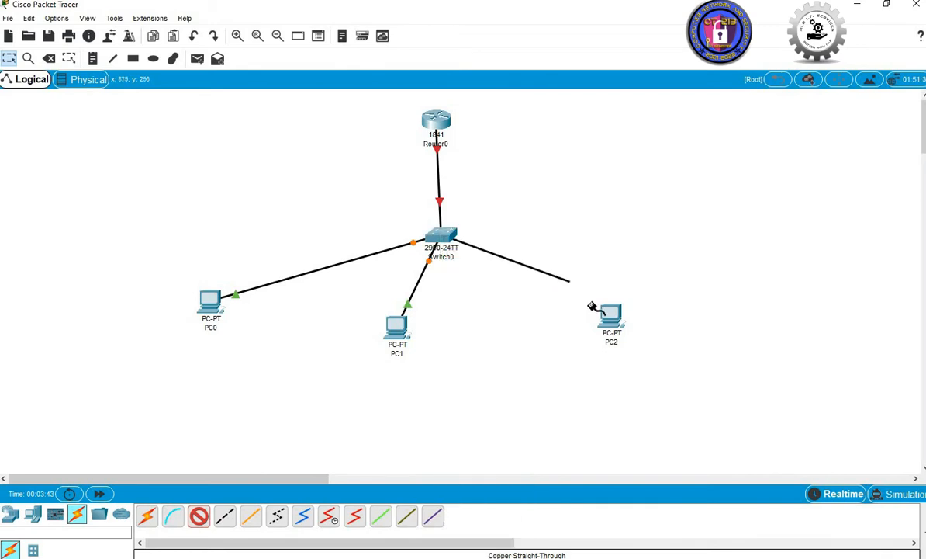
pyautogui.click(609, 319)
pyautogui.click(627, 368)
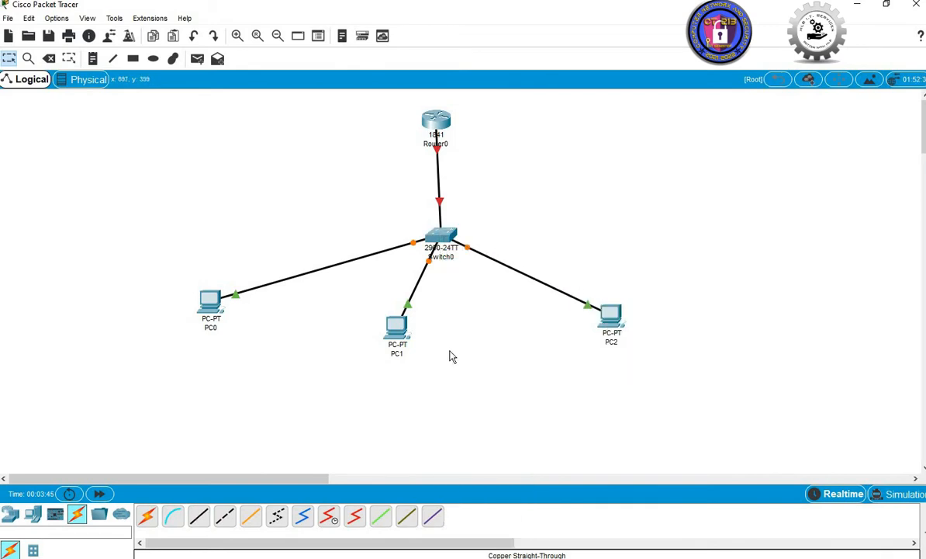
# Tidy the topology by centring PC1 and the router in line with the switch and moving PC2 farther out
pyautogui.moveTo(397, 327); pyautogui.dragTo(416, 339)
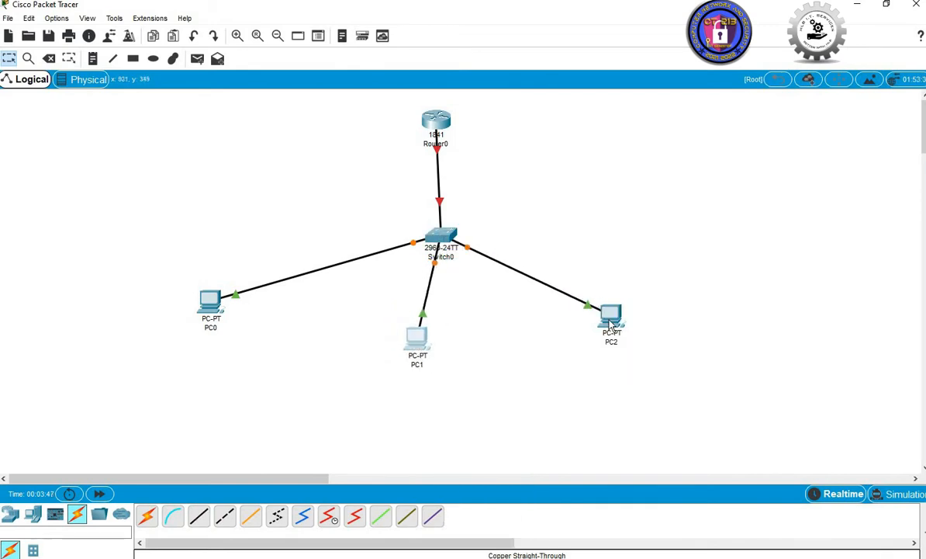
pyautogui.moveTo(611, 323); pyautogui.dragTo(655, 312)
pyautogui.moveTo(416, 339); pyautogui.dragTo(441, 346)
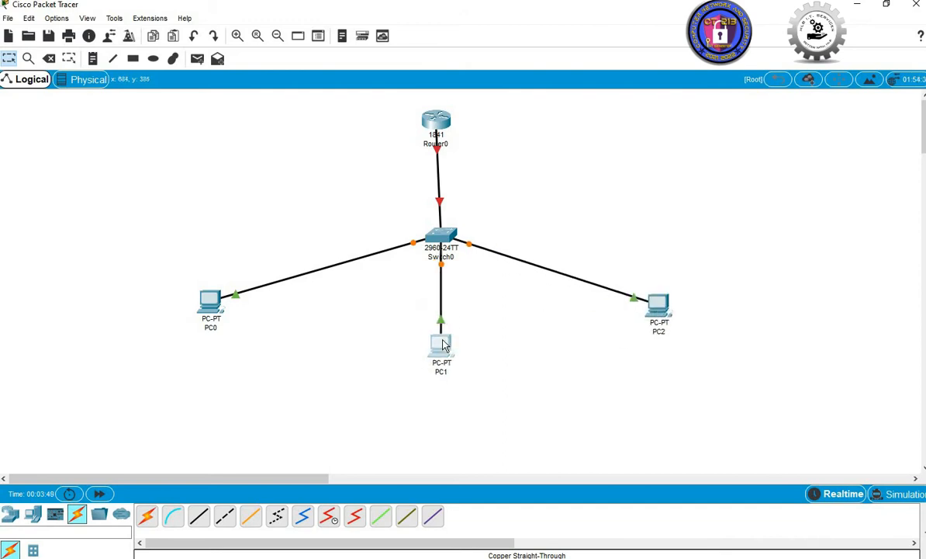
pyautogui.moveTo(440, 120); pyautogui.dragTo(448, 116)
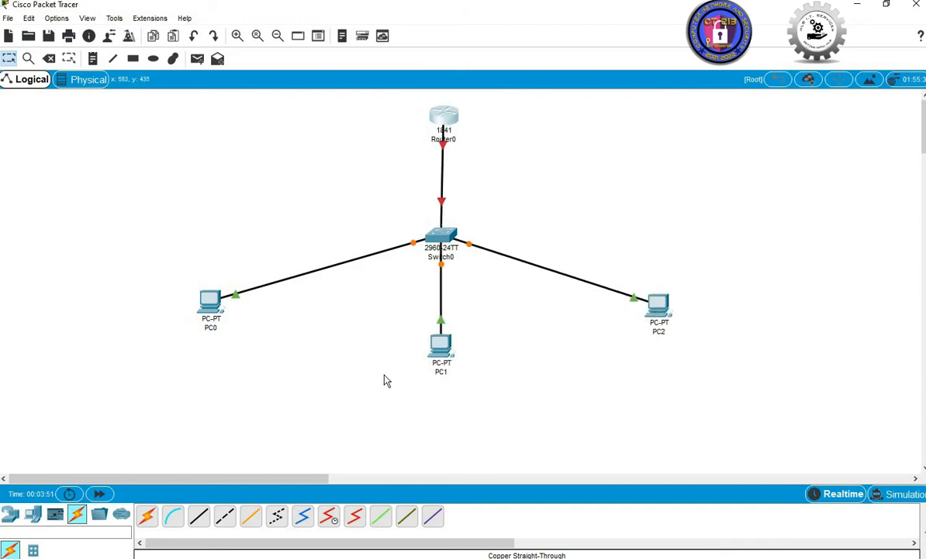
# Rename the router's display label to "Router"
pyautogui.click(454, 139)
pyautogui.click(458, 139)
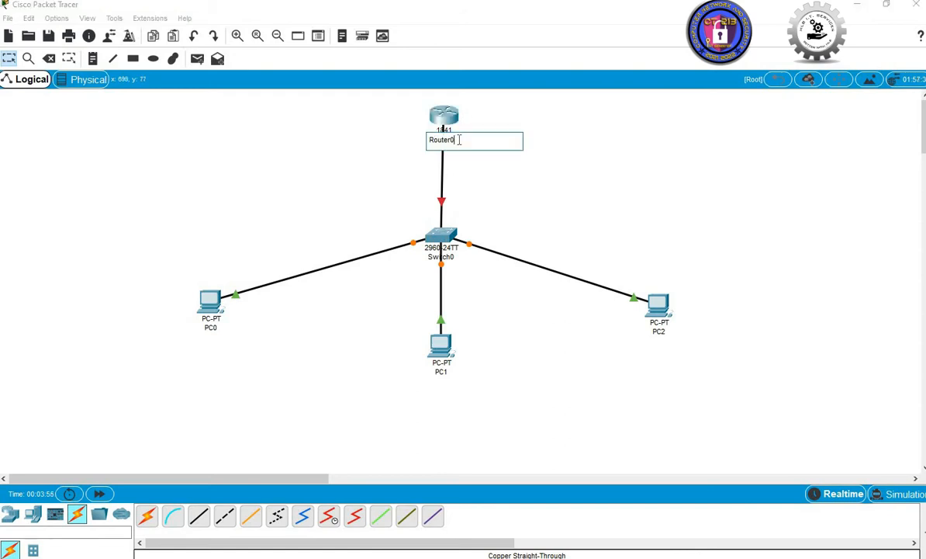
pyautogui.press('Return')
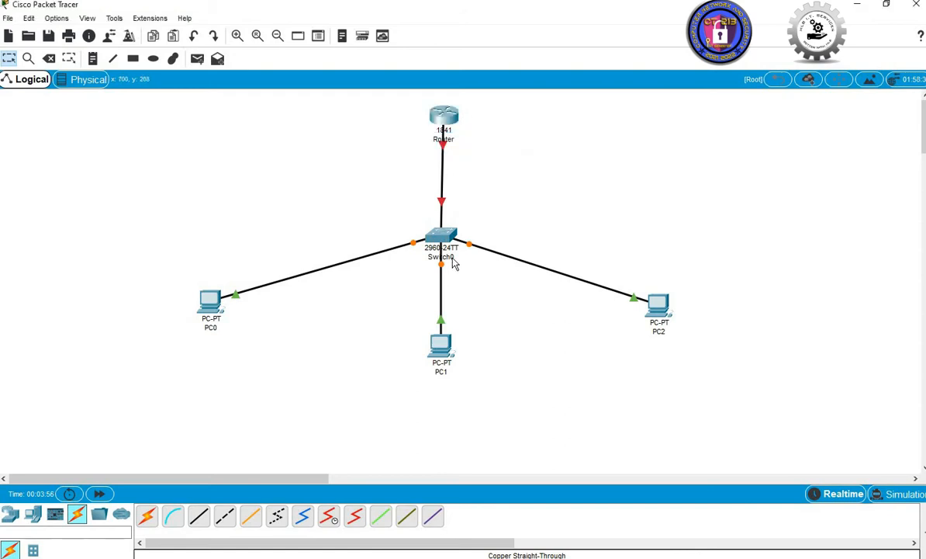
# Rename the switch's display label to "Distribition Switch"
pyautogui.click(453, 256)
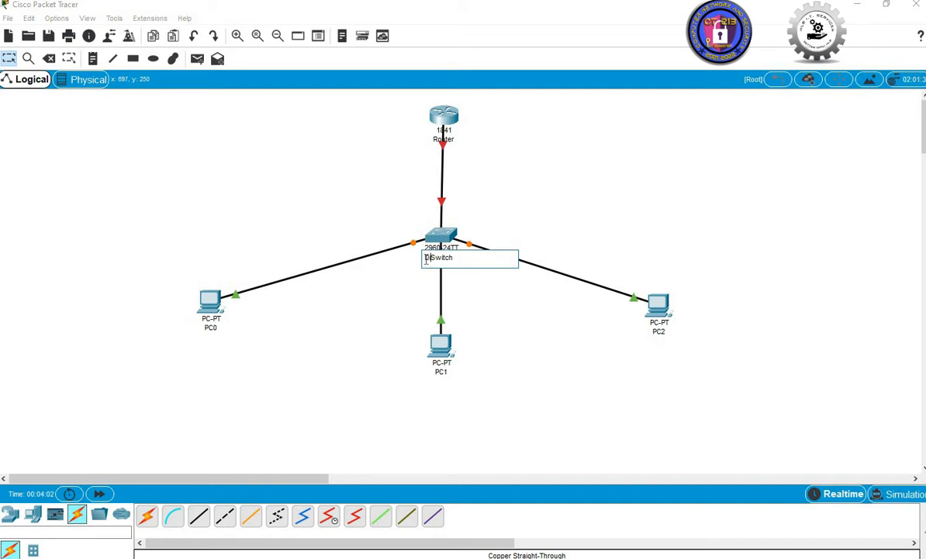
pyautogui.write('Distribution')
pyautogui.click(506, 305)
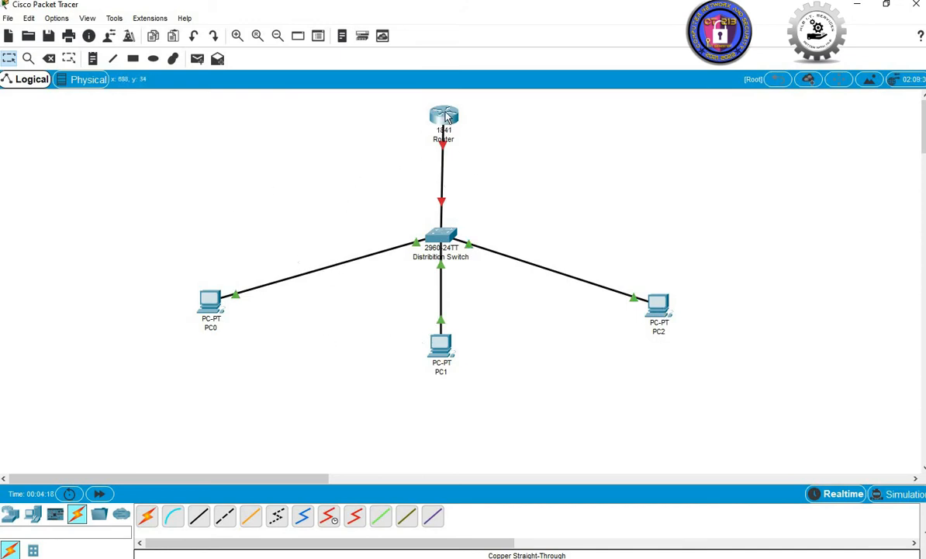
# Place a text note reading "192.168.1.1" beside the router
pyautogui.moveTo(447, 116)
pyautogui.click(93, 60)
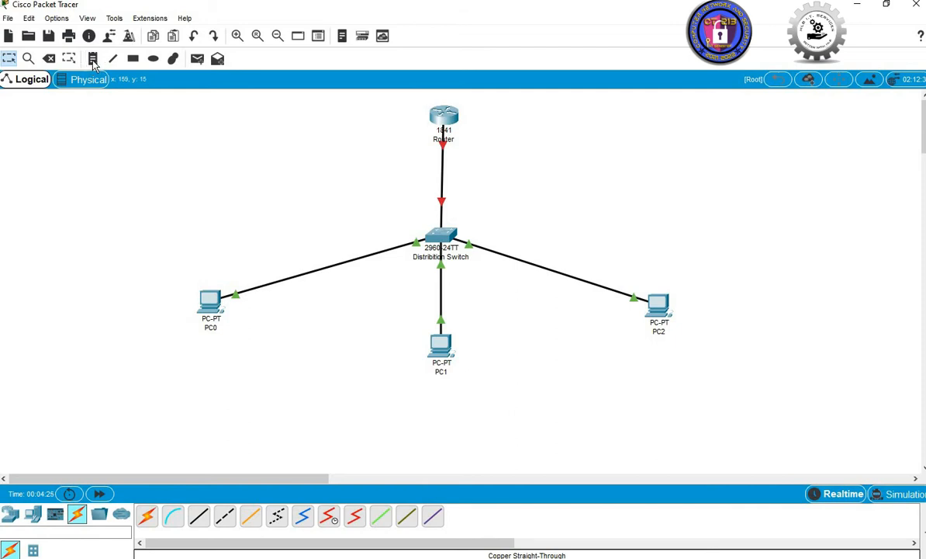
pyautogui.click(472, 115)
pyautogui.write('192.168.1.1')
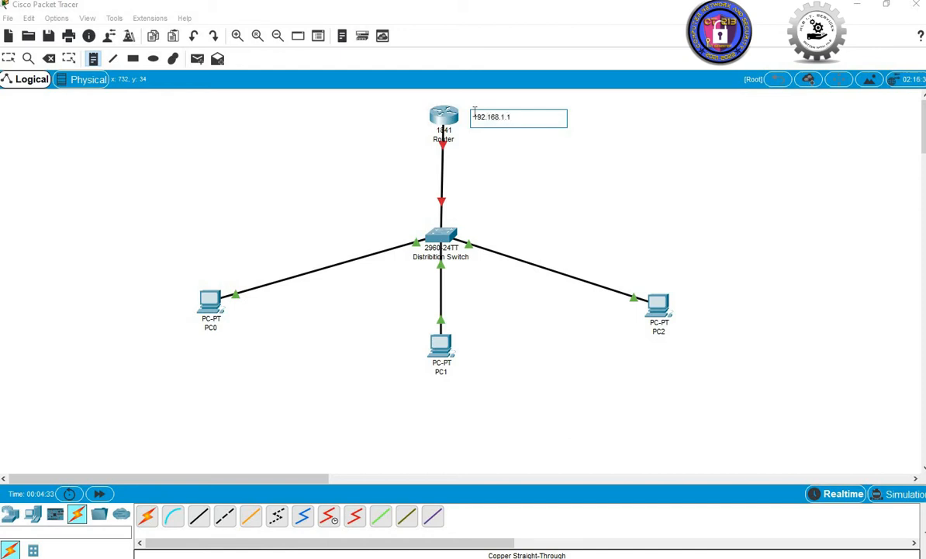
pyautogui.click(526, 197)
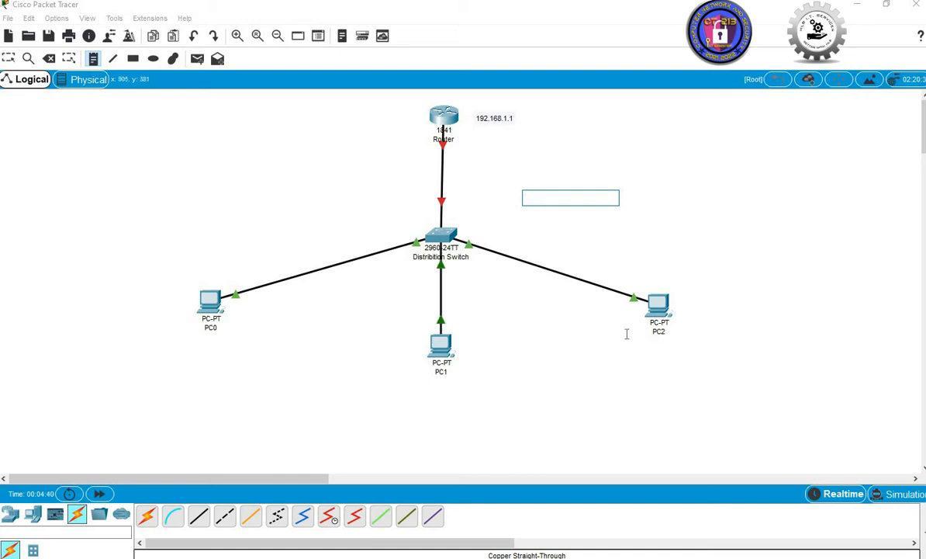
# Place a text note reading "192.168.1.2" just above PC0
pyautogui.click(207, 299)
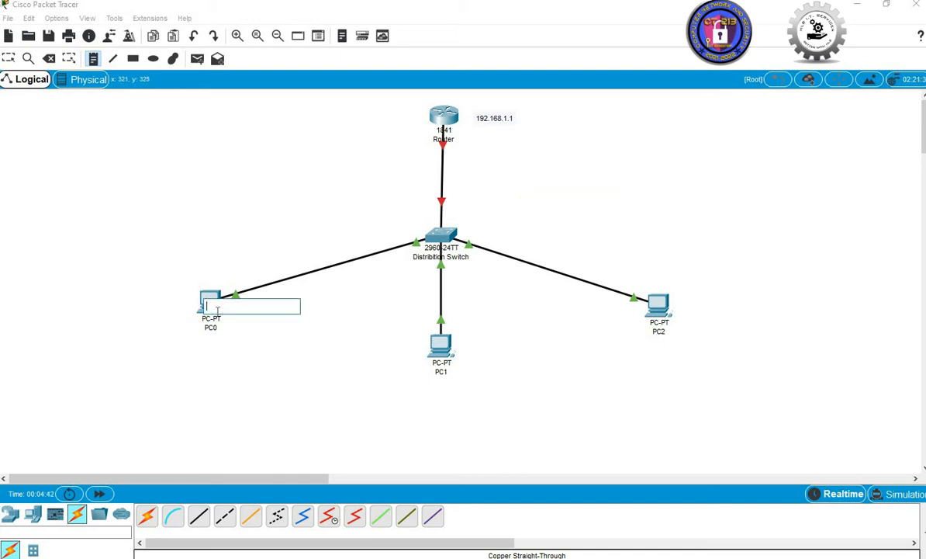
pyautogui.click(148, 301)
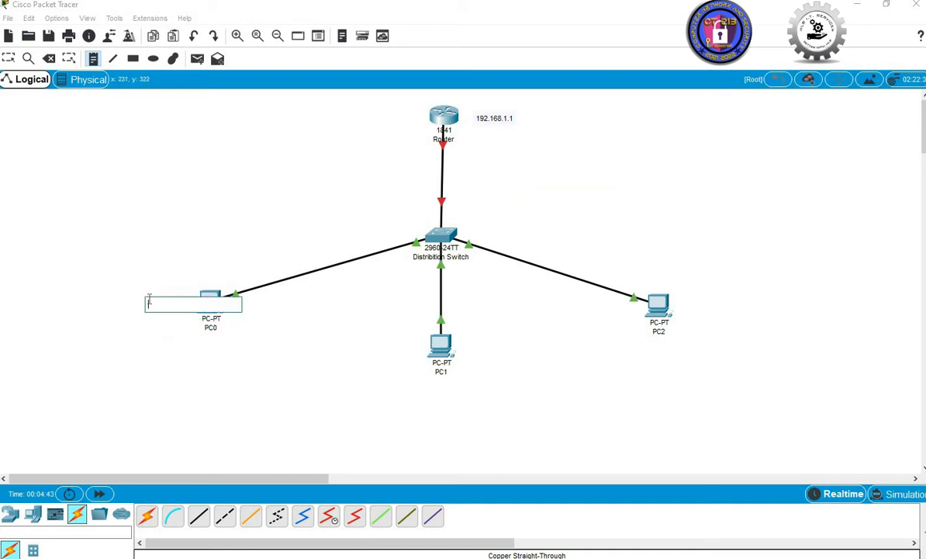
pyautogui.click(165, 277)
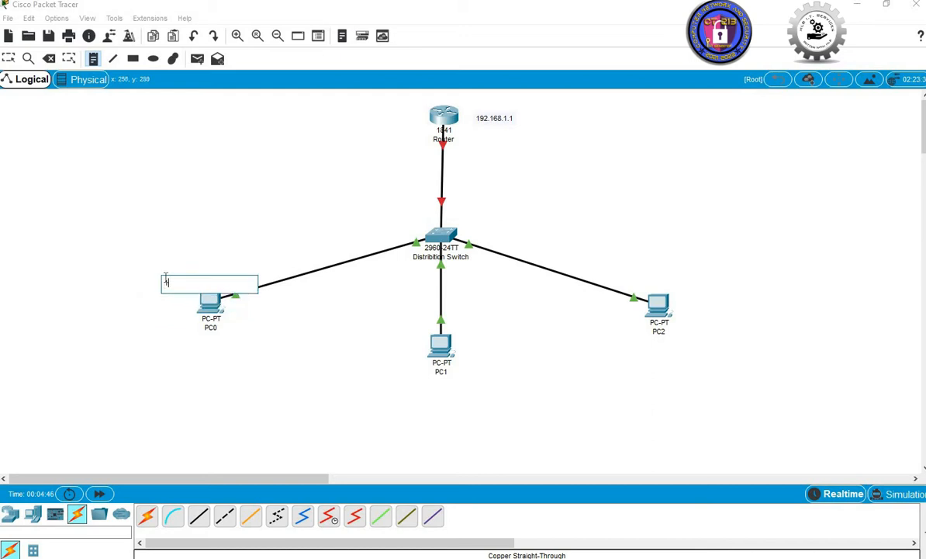
pyautogui.write('192.168.1.2')
pyautogui.click(262, 375)
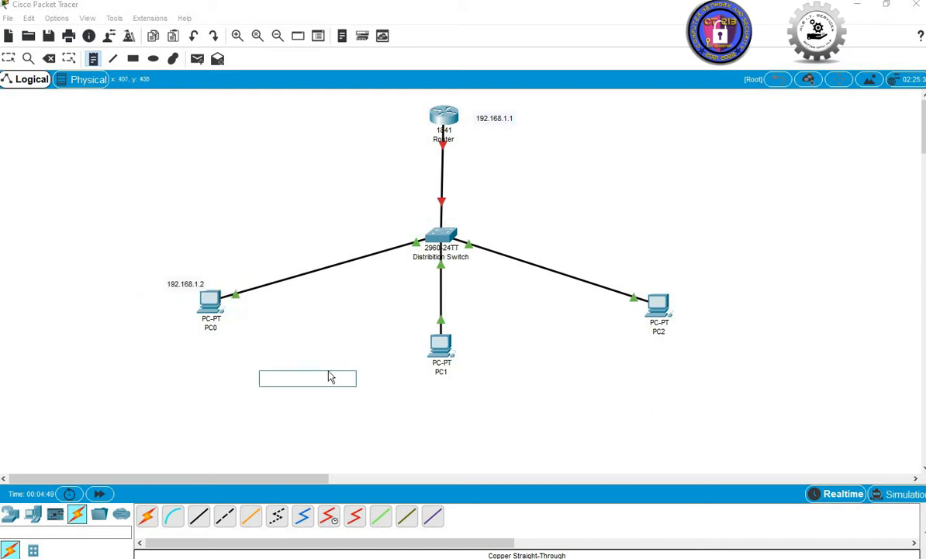
# Place a text note reading "192.168.1.3" beside PC1
pyautogui.click(468, 353)
pyautogui.write('192')
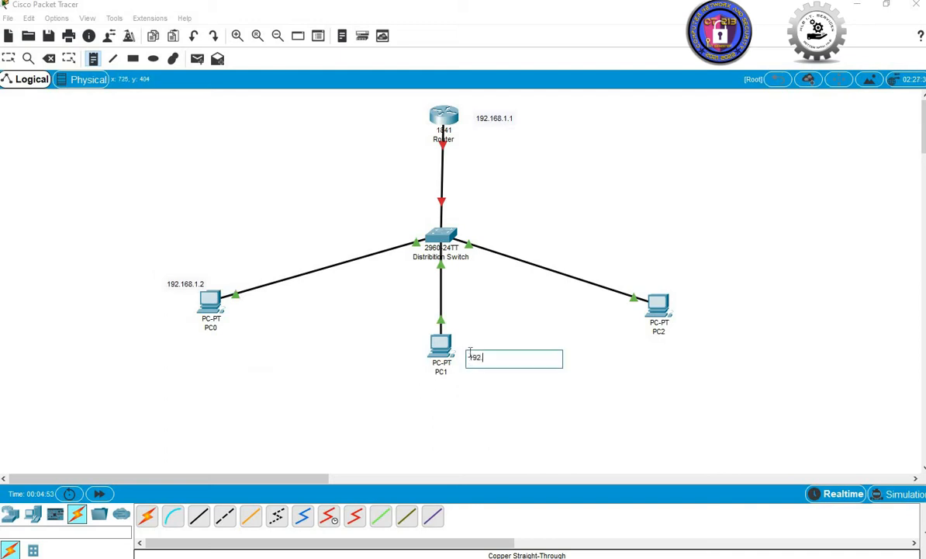
pyautogui.write('.168.1.3')
# Place a text note reading "192.168.1.4" beside PC2 and leave the note tool
pyautogui.click(691, 303)
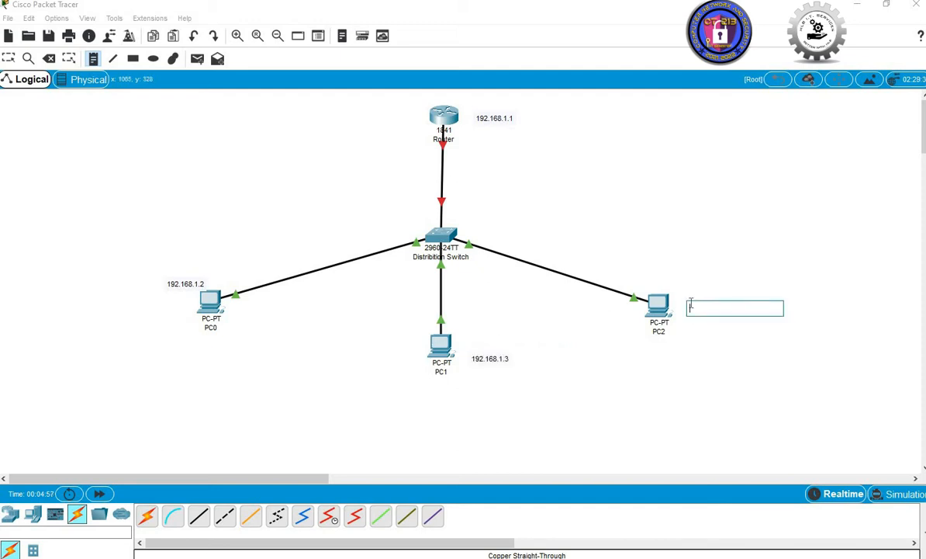
pyautogui.write('192.168.1.4')
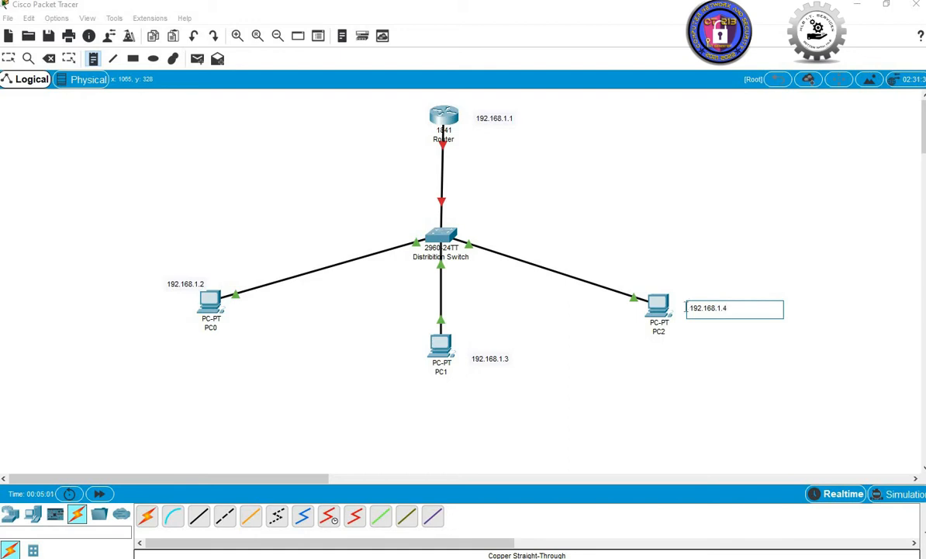
pyautogui.click(576, 421)
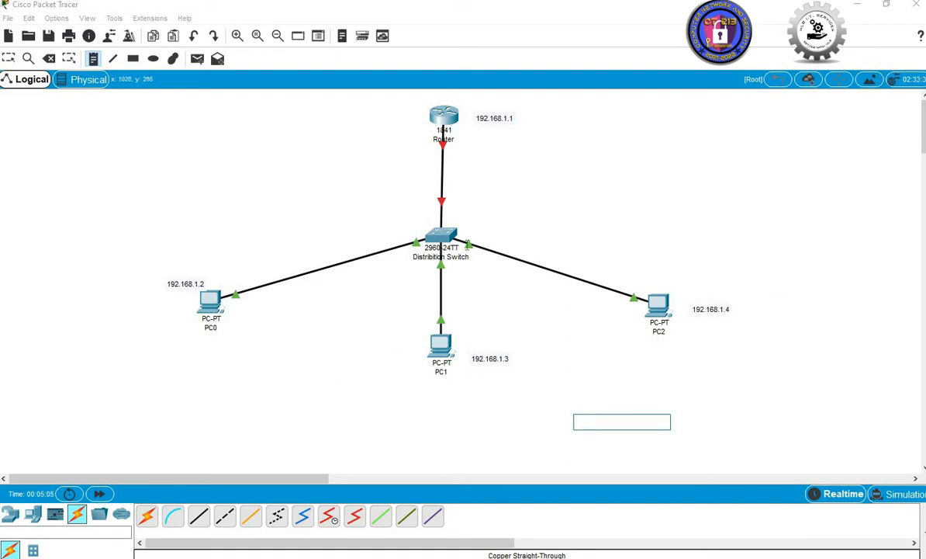
pyautogui.click(210, 302)
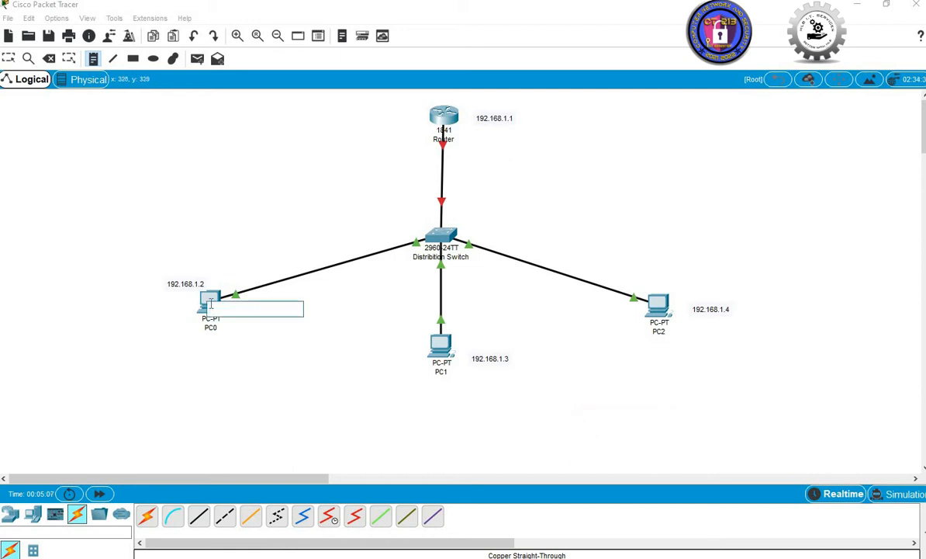
pyautogui.press('Escape')
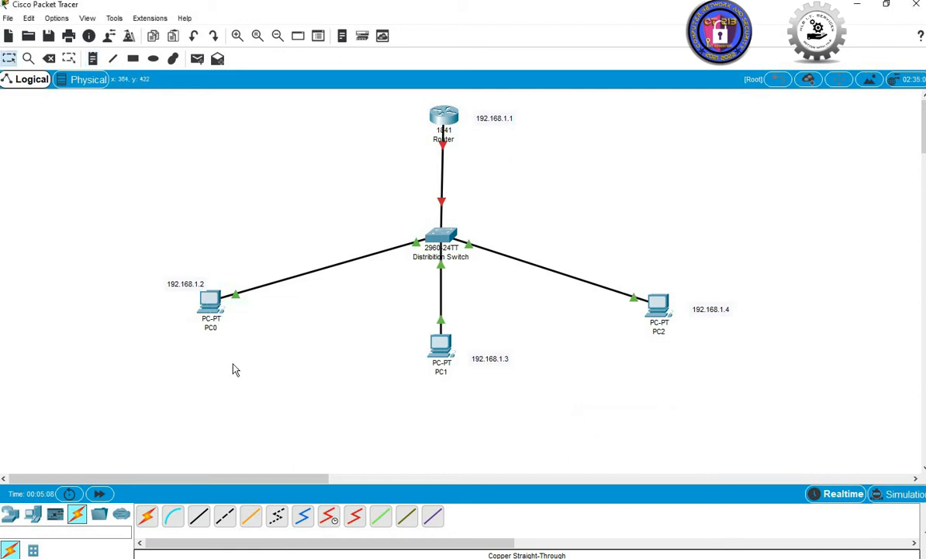
# Set PC0's static IP address to 192.168.1.2 in its FastEthernet0 IP configuration
pyautogui.click(211, 303)
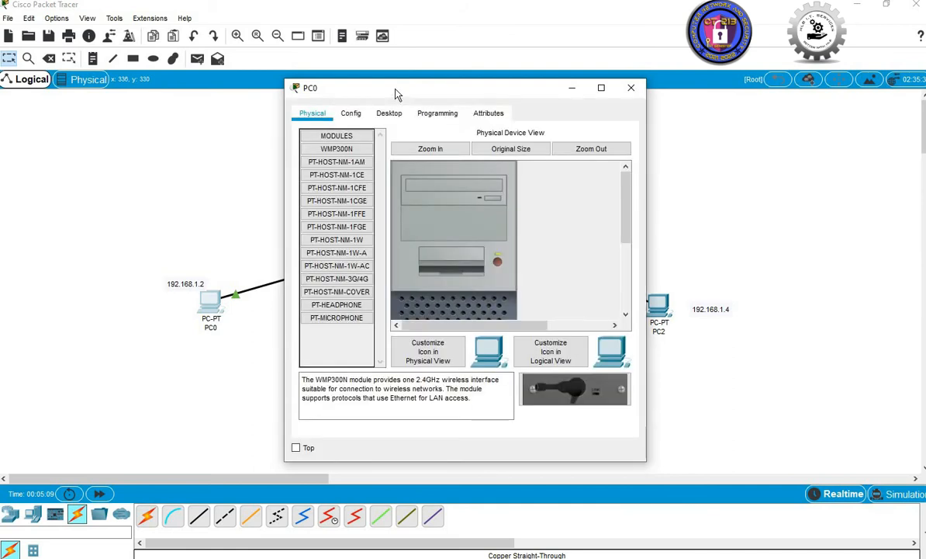
pyautogui.moveTo(386, 97); pyautogui.dragTo(694, 74)
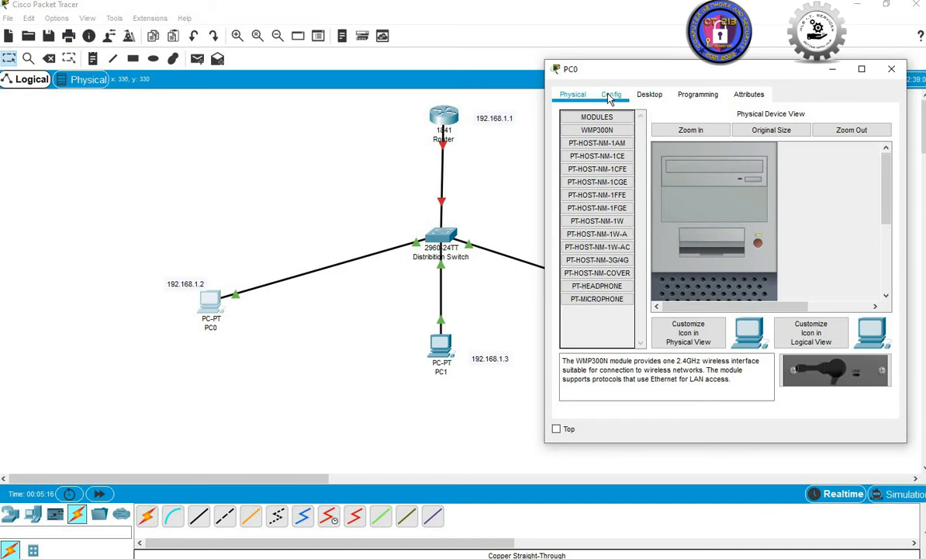
pyautogui.click(650, 94)
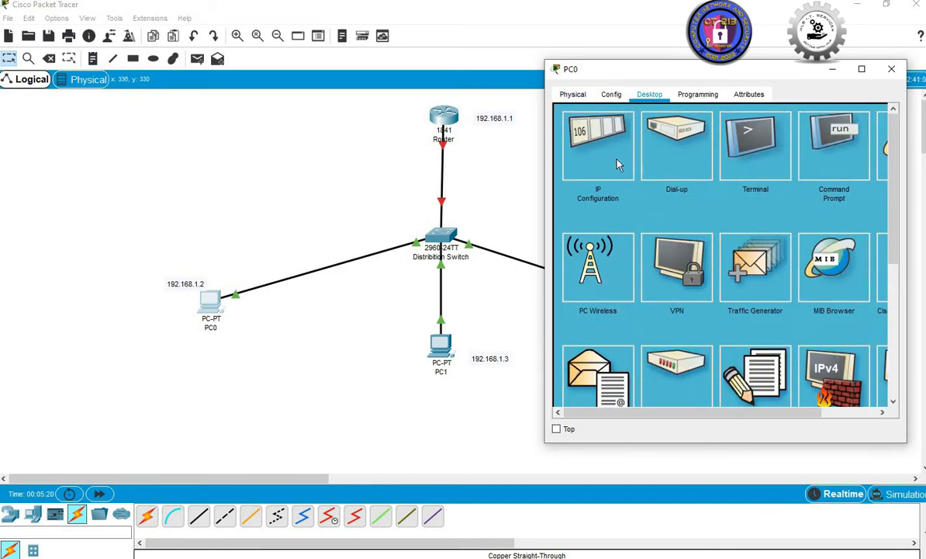
pyautogui.click(599, 152)
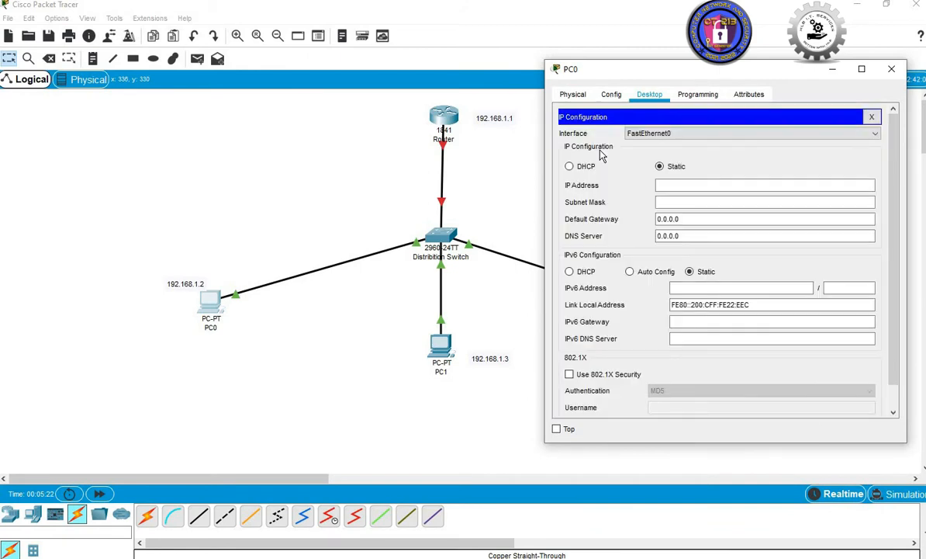
pyautogui.click(679, 184)
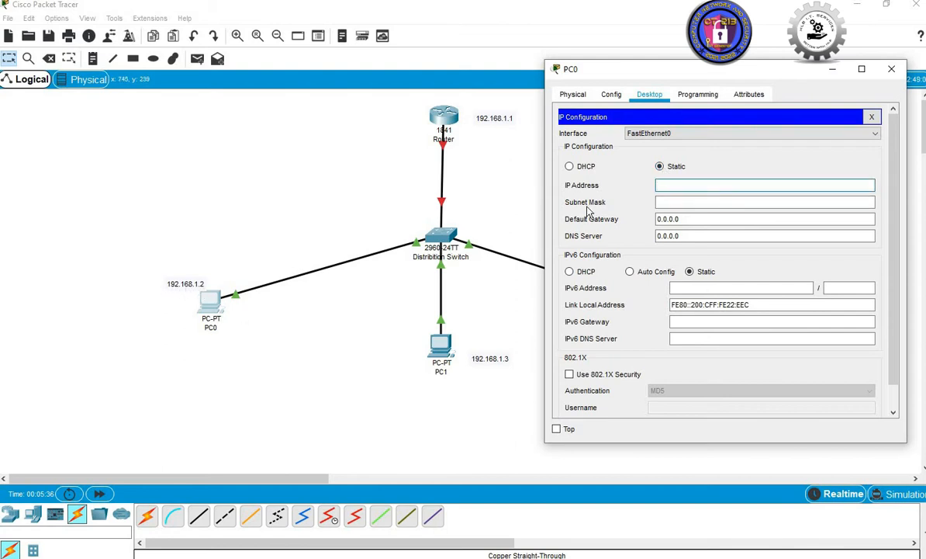
pyautogui.write('192.168.1.2')
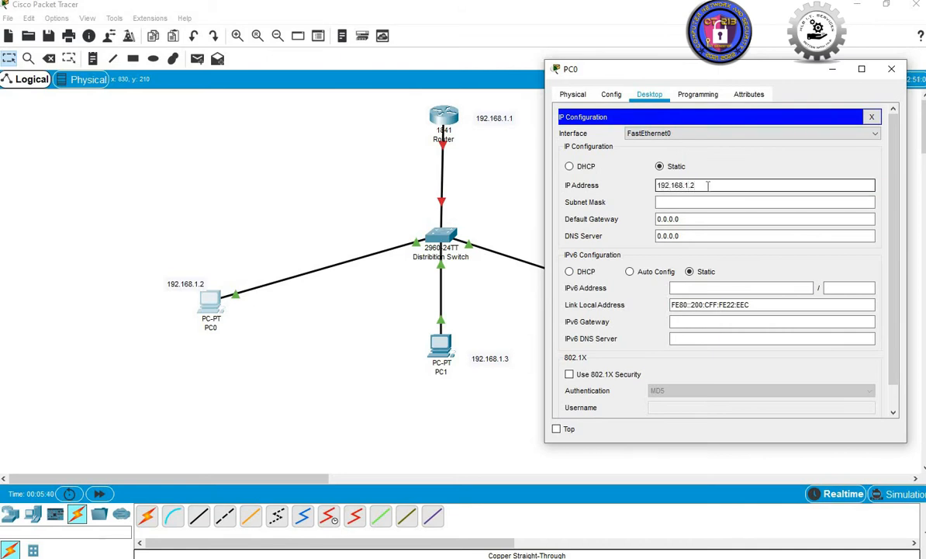
# Give PC0 the subnet mask 255.255.255.0 and default gateway 192.168.1.1, and close its IP configuration
pyautogui.click(679, 201)
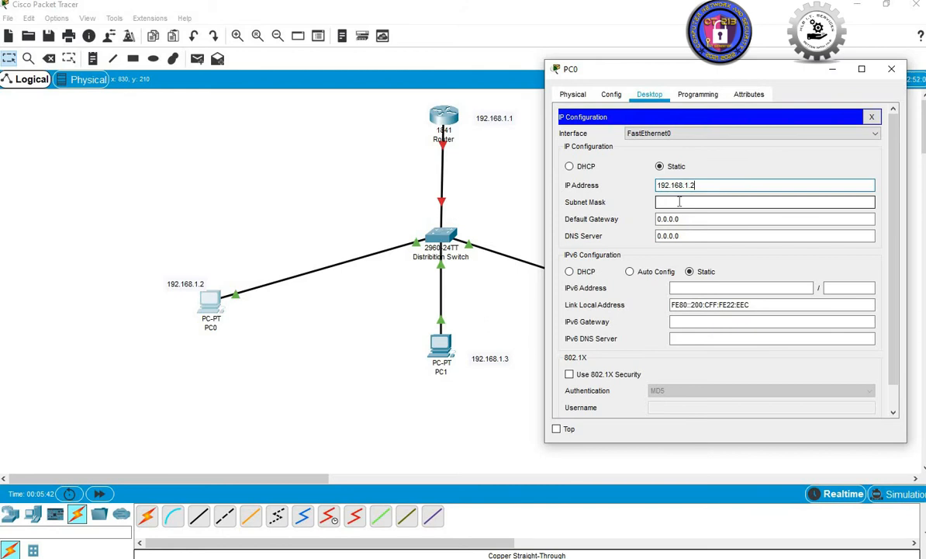
pyautogui.click(679, 201)
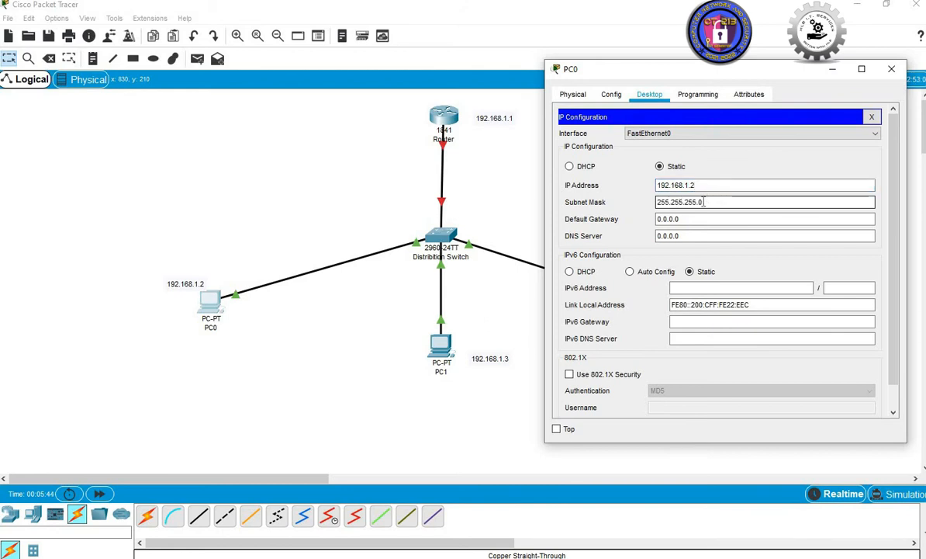
pyautogui.press('Tab')
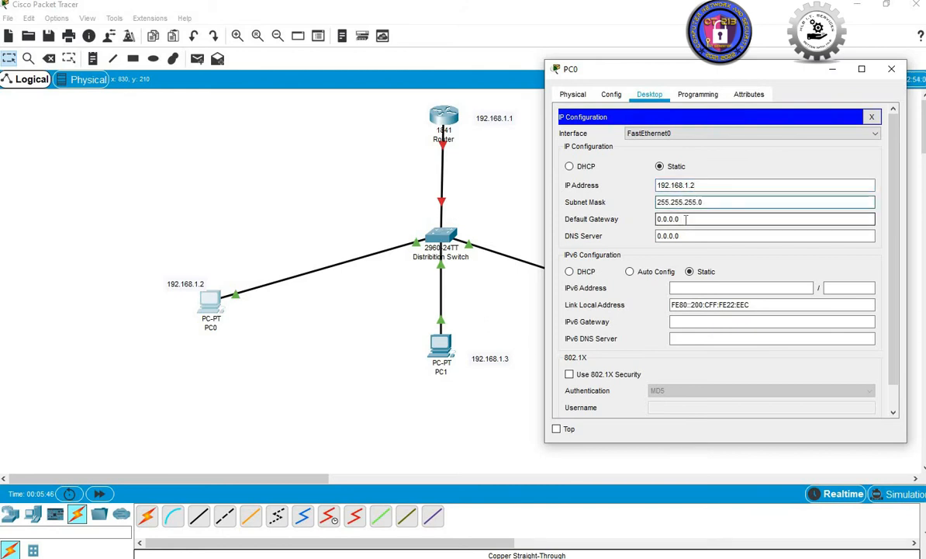
pyautogui.moveTo(682, 73); pyautogui.dragTo(720, 63)
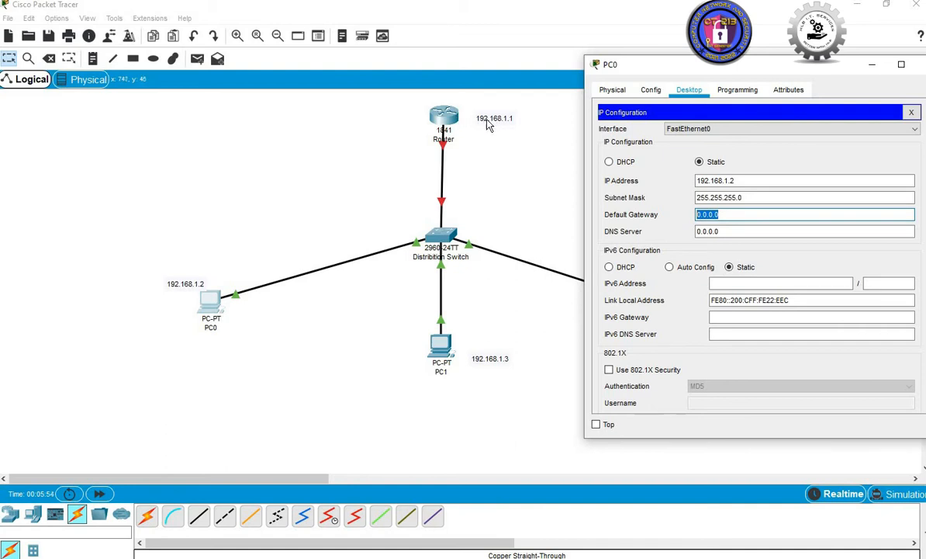
pyautogui.write('1')
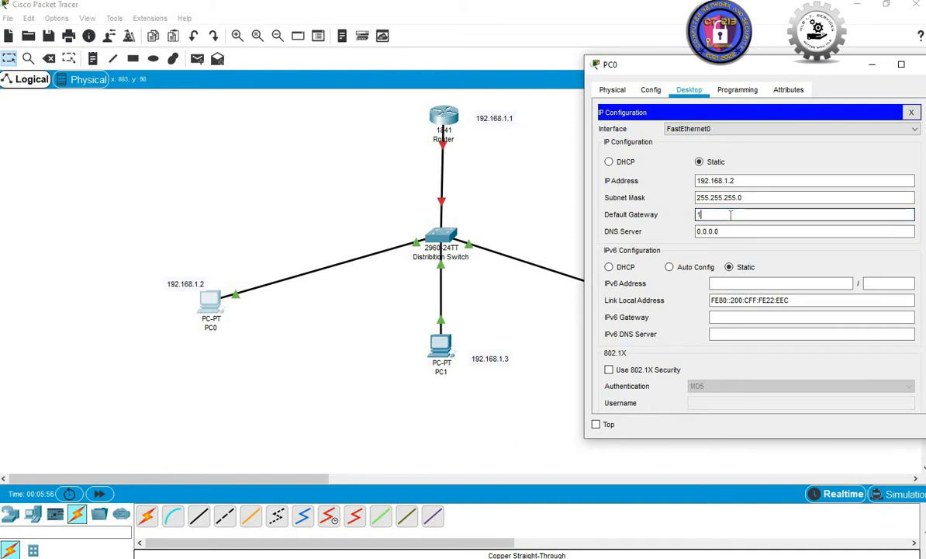
pyautogui.write('92.168.1.1')
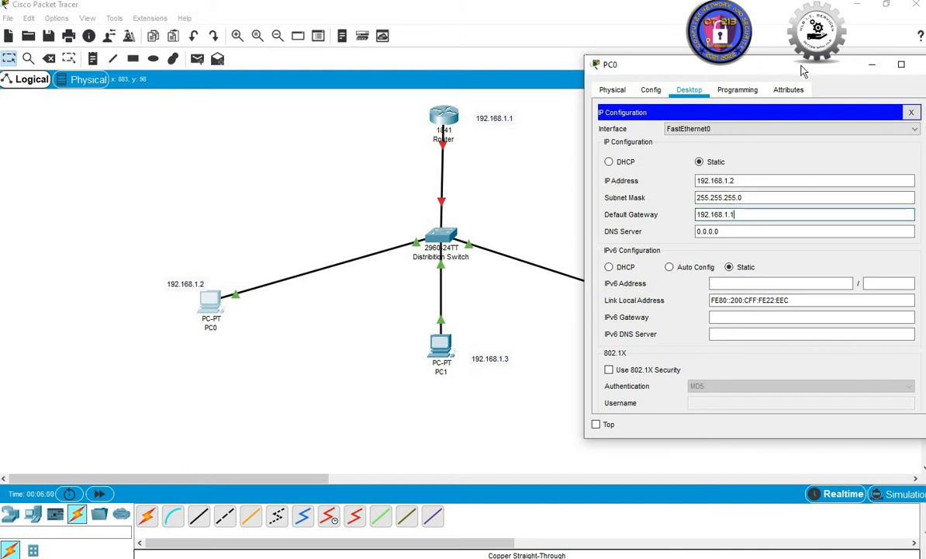
pyautogui.moveTo(803, 70); pyautogui.dragTo(665, 73)
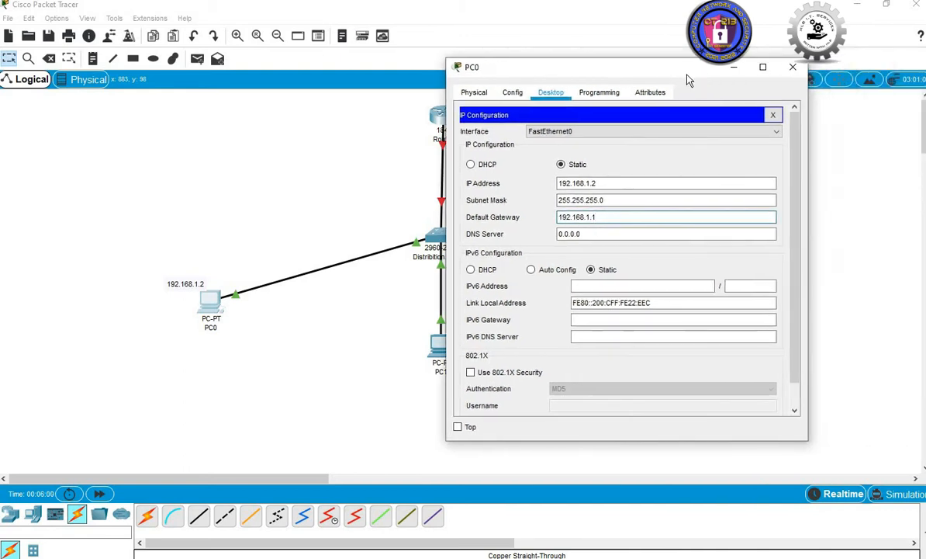
pyautogui.click(773, 116)
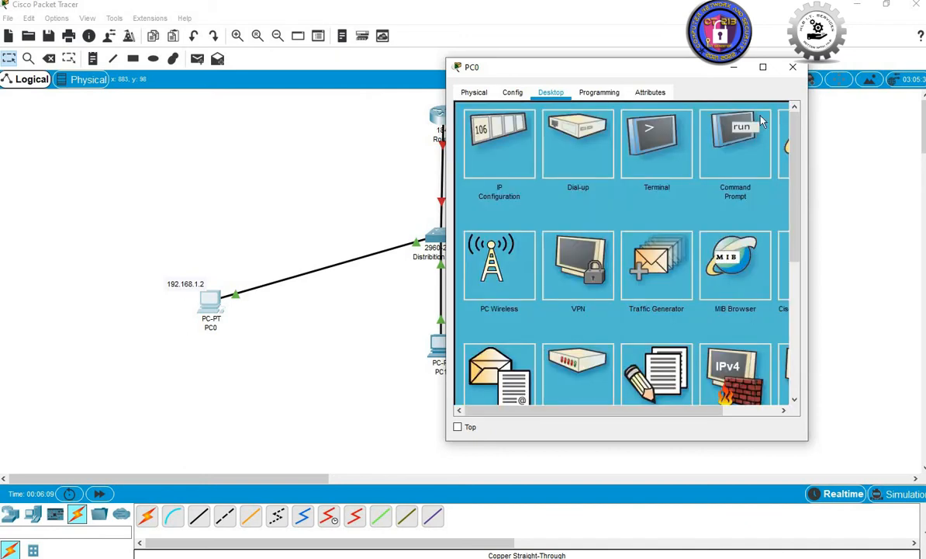
# Run ipconfig /all in PC0's Command Prompt, check the IP address in the full output and close PC0's window
pyautogui.click(722, 142)
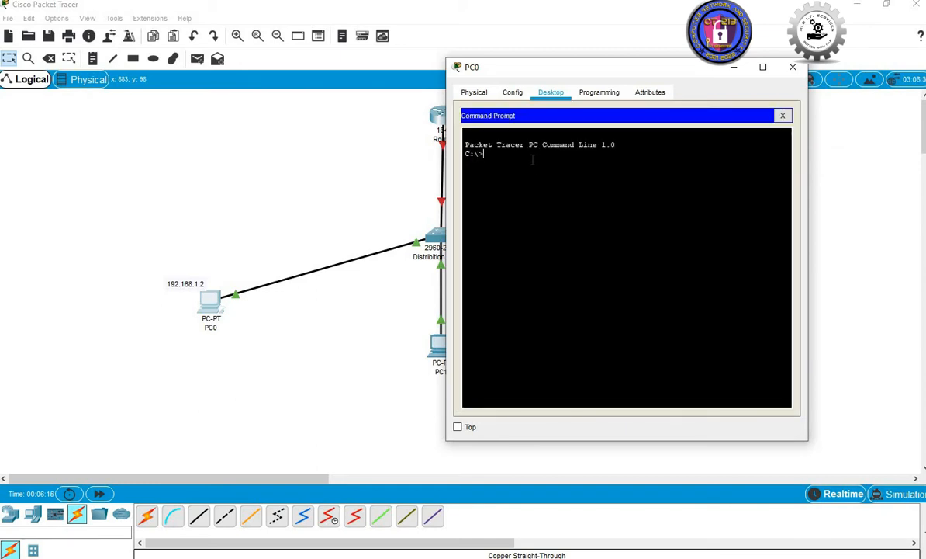
pyautogui.moveTo(549, 68); pyautogui.dragTo(599, 61)
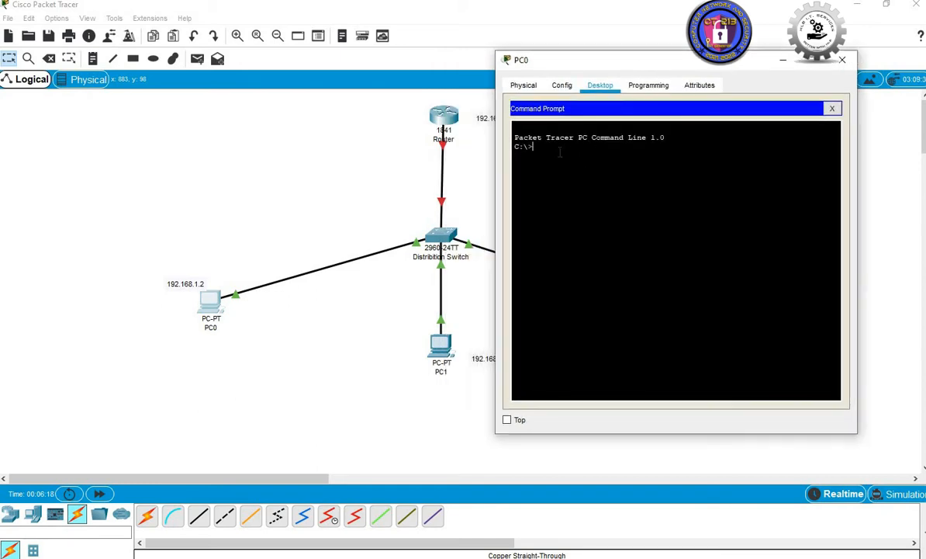
pyautogui.write('ipconfig /all')
pyautogui.press('Return')
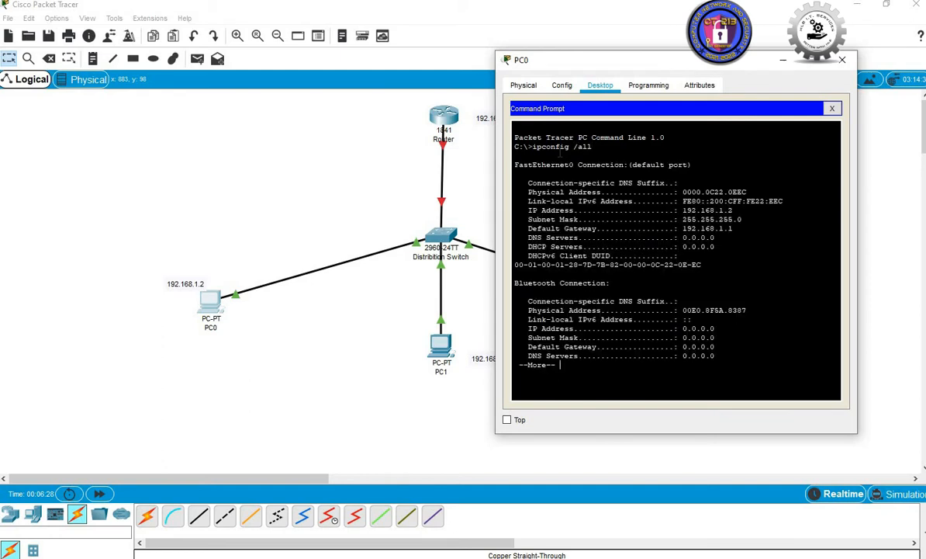
pyautogui.press('Return')
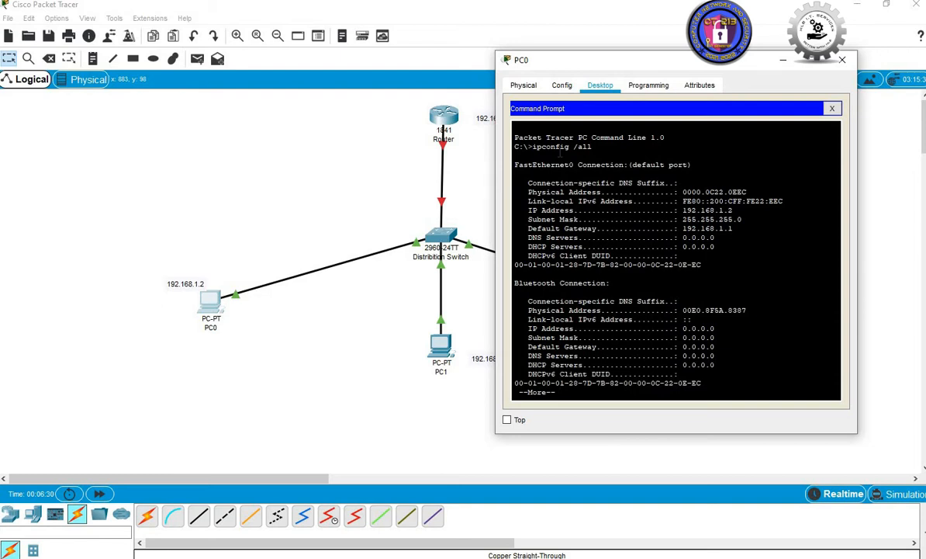
pyautogui.press('Return')
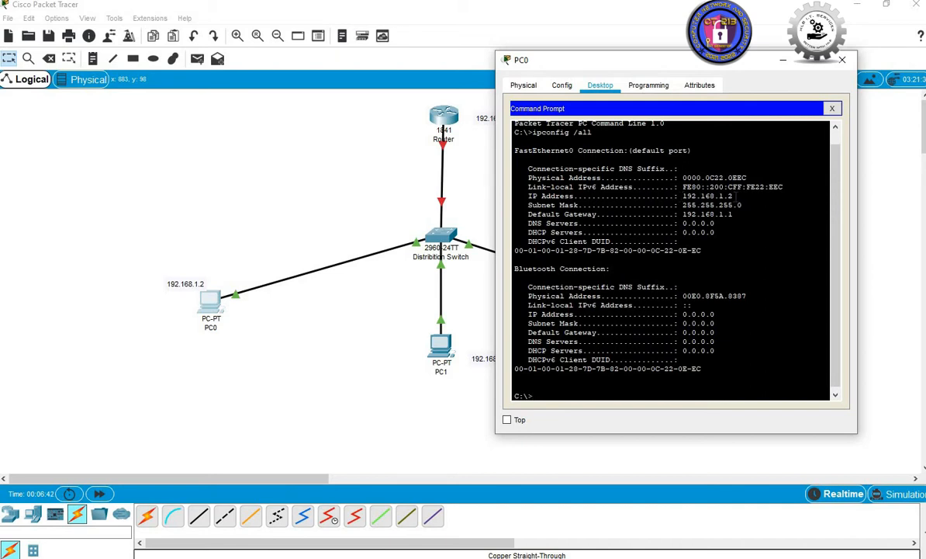
pyautogui.moveTo(735, 195); pyautogui.dragTo(682, 196)
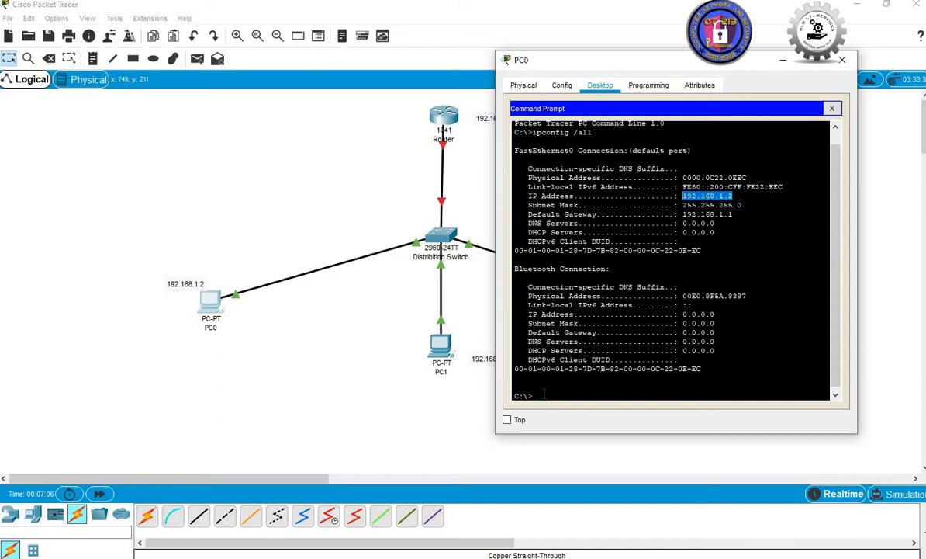
pyautogui.click(541, 396)
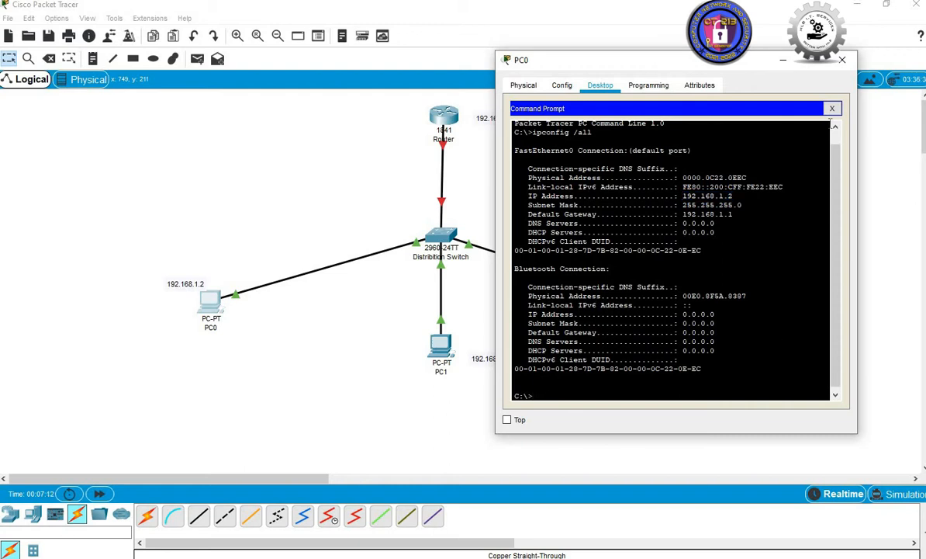
pyautogui.click(844, 61)
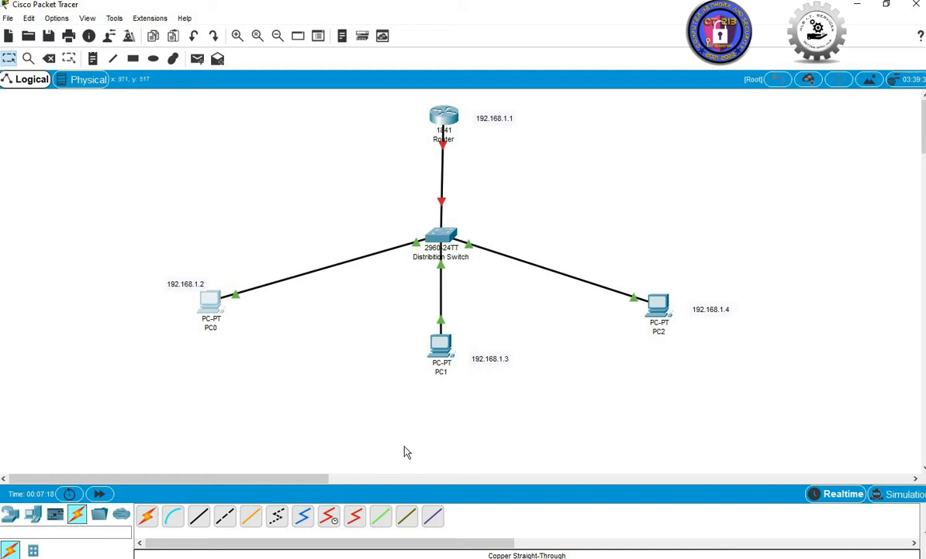
# Open PC1's IP configuration, moving its window aside from the network diagram
pyautogui.click(439, 348)
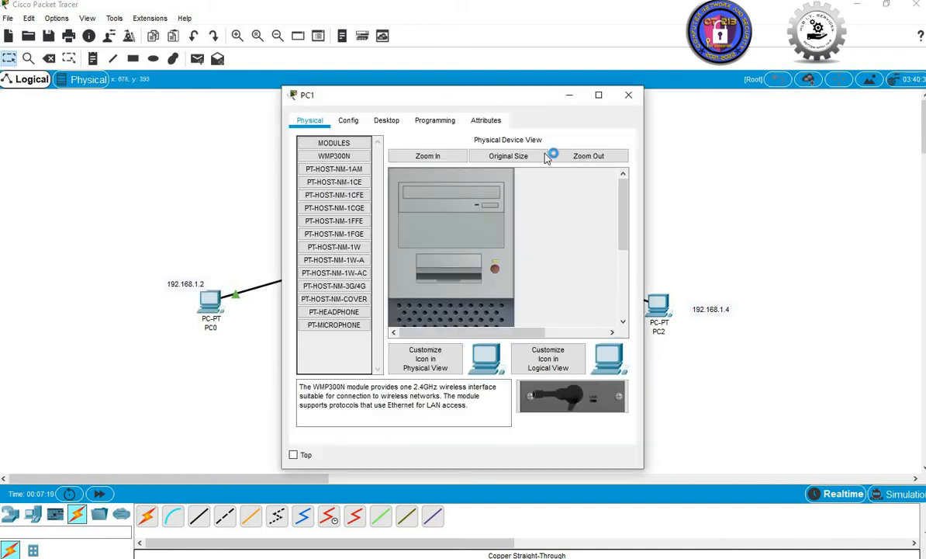
pyautogui.moveTo(508, 97); pyautogui.dragTo(691, 67)
pyautogui.click(567, 81)
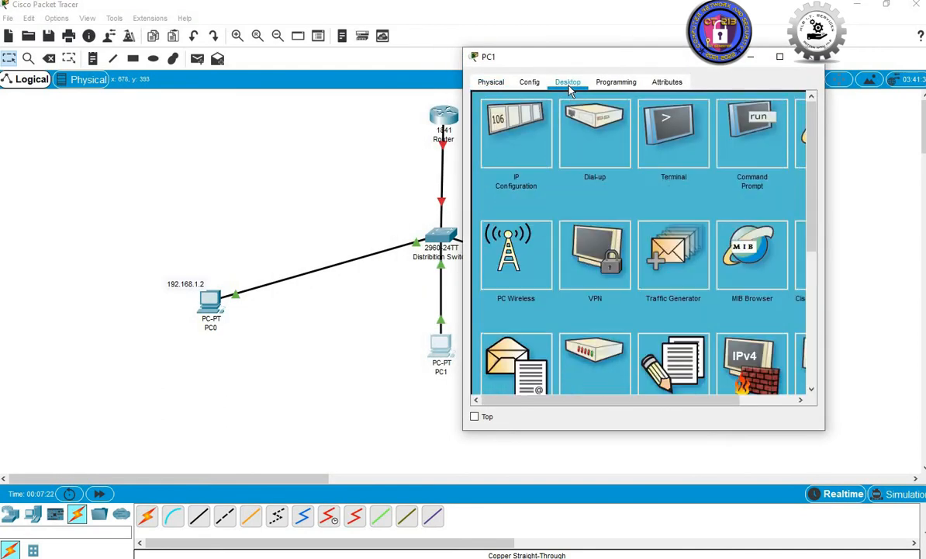
pyautogui.click(485, 132)
# Try to set PC1's static IP address to 192.168.1.2
pyautogui.click(583, 173)
pyautogui.write('192')
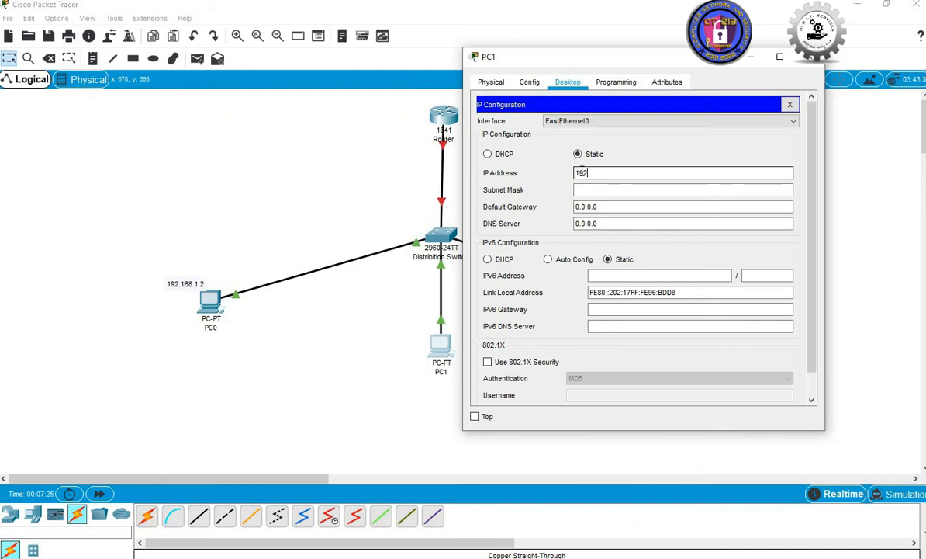
pyautogui.write('.168.1.2')
pyautogui.moveTo(583, 61); pyautogui.dragTo(674, 60)
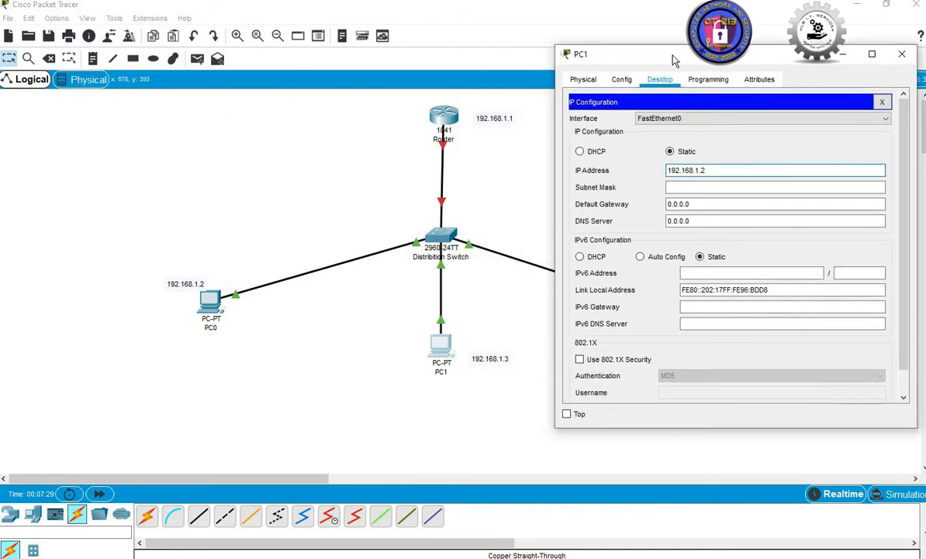
pyautogui.click(691, 171)
pyautogui.click(677, 187)
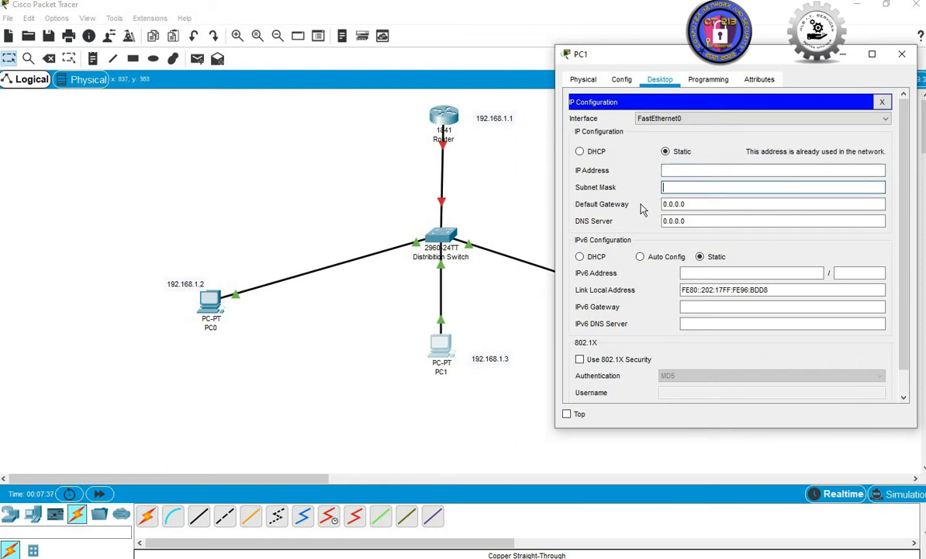
# Give PC1 the IP address 192.168.1.3, subnet mask 255.255.255.0 and default gateway 192.168.1.1
pyautogui.click(676, 172)
pyautogui.write('192')
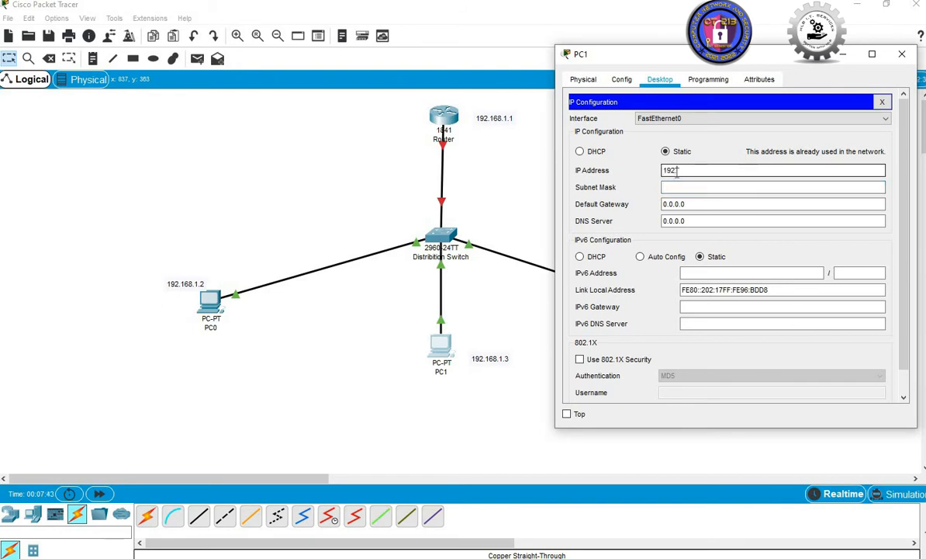
pyautogui.write('.168.1.3')
pyautogui.click(687, 187)
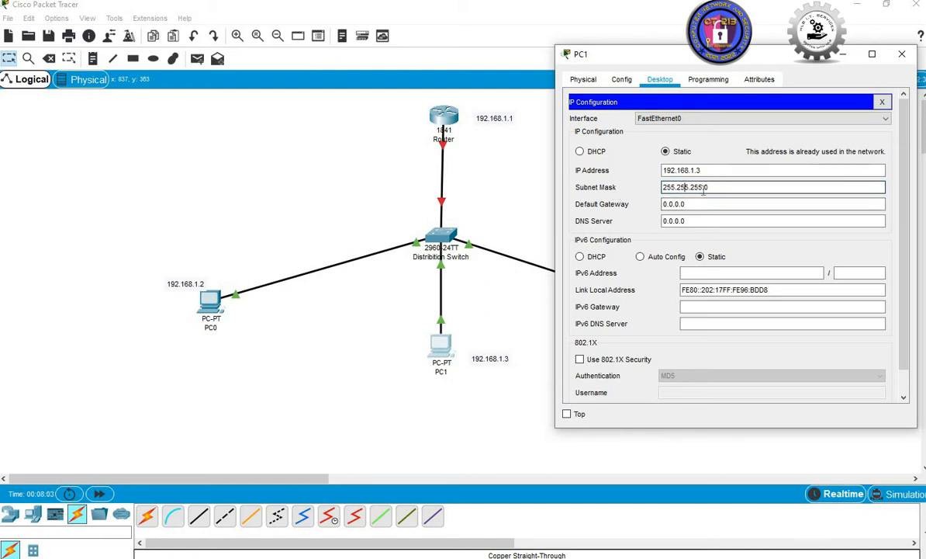
pyautogui.moveTo(694, 204); pyautogui.dragTo(662, 207)
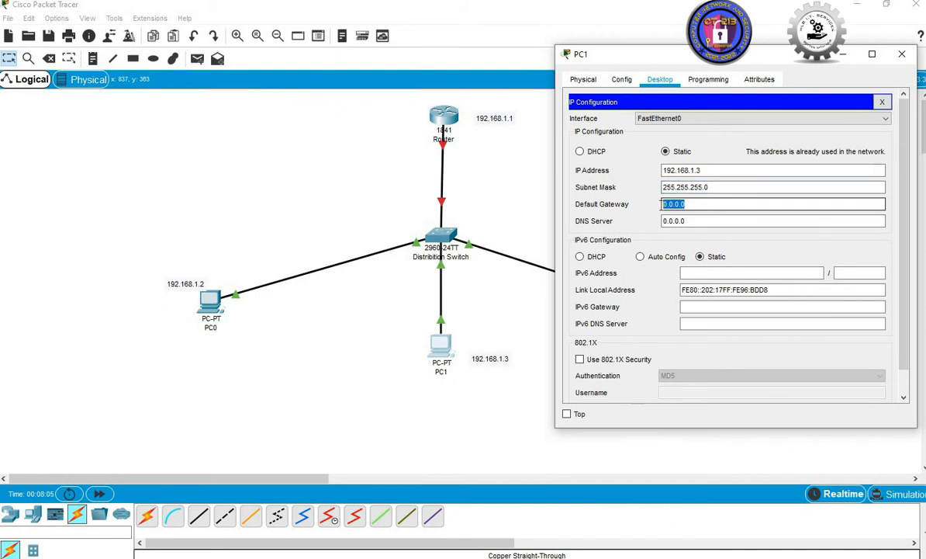
pyautogui.write('192.168')
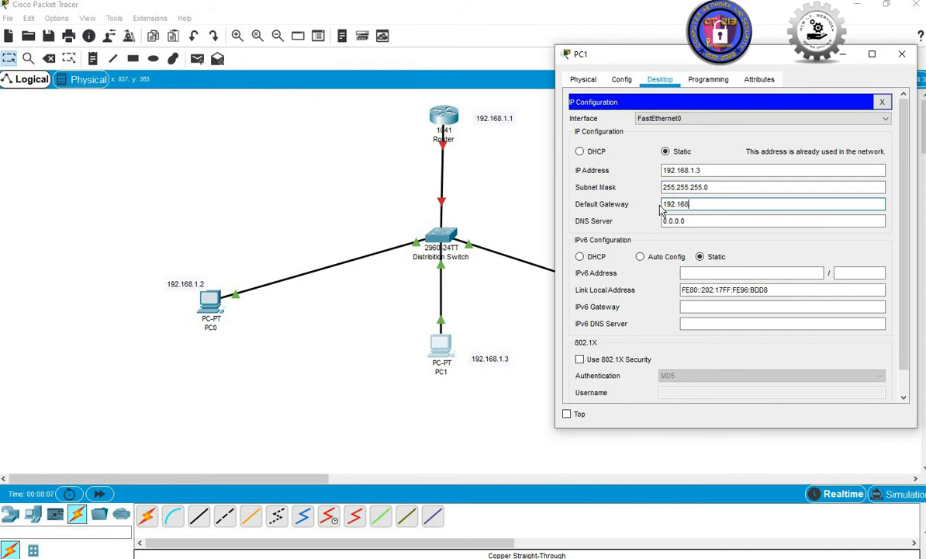
pyautogui.write('.1.1')
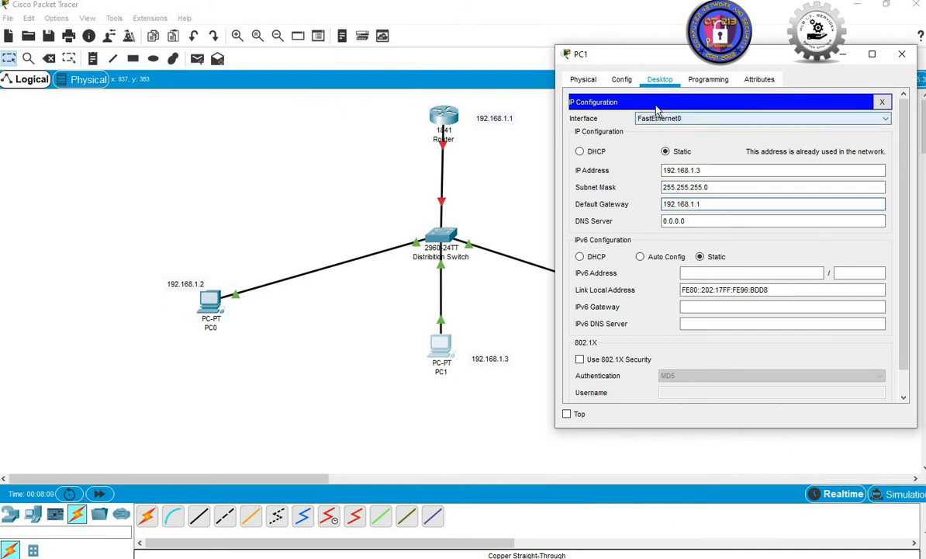
# Run ipconfig /all in PC1's Command Prompt, check the IP address in the output and close PC1's window
pyautogui.click(671, 80)
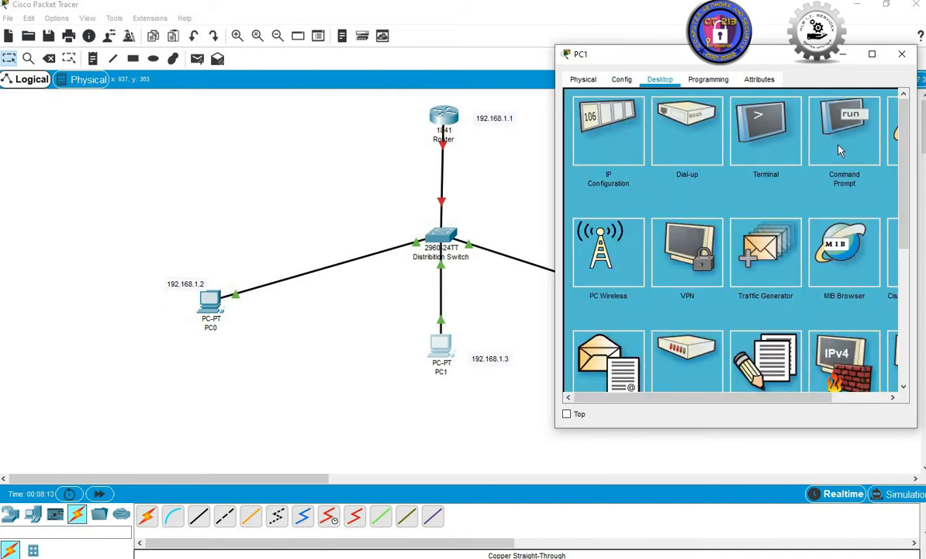
pyautogui.click(840, 150)
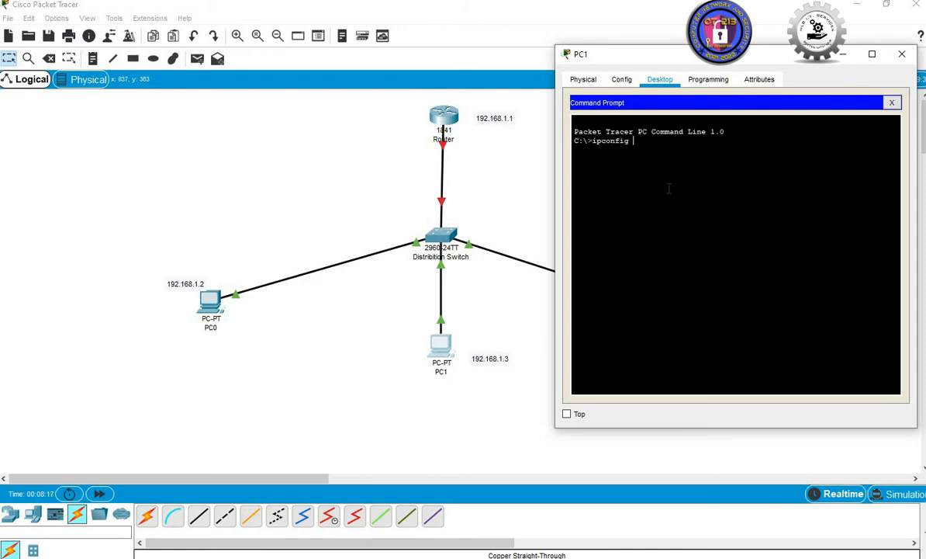
pyautogui.write('ipconfig /all')
pyautogui.press('Return')
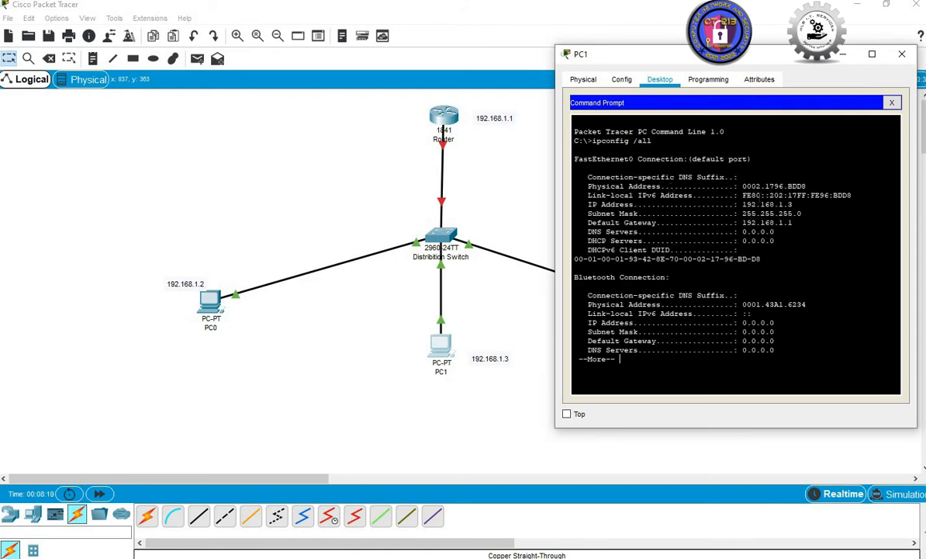
pyautogui.moveTo(793, 204); pyautogui.dragTo(743, 204)
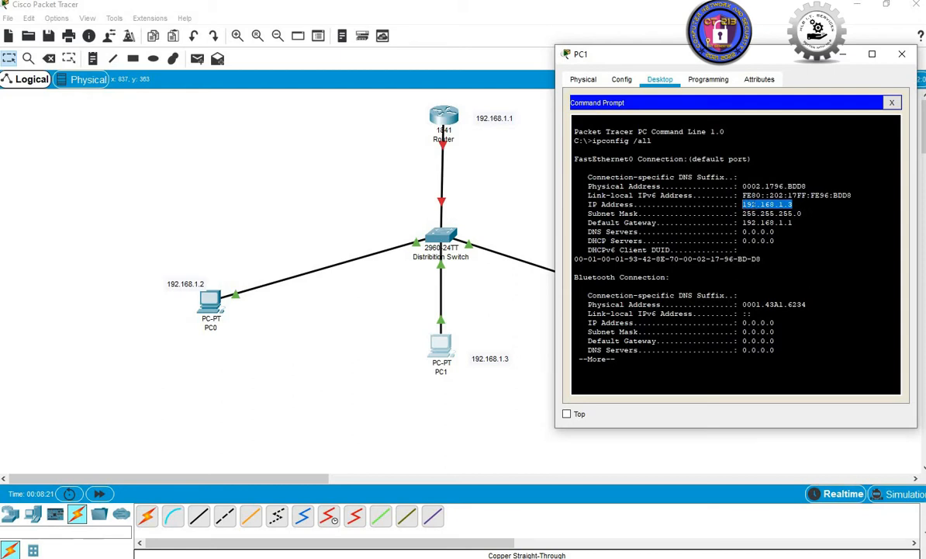
pyautogui.click(902, 55)
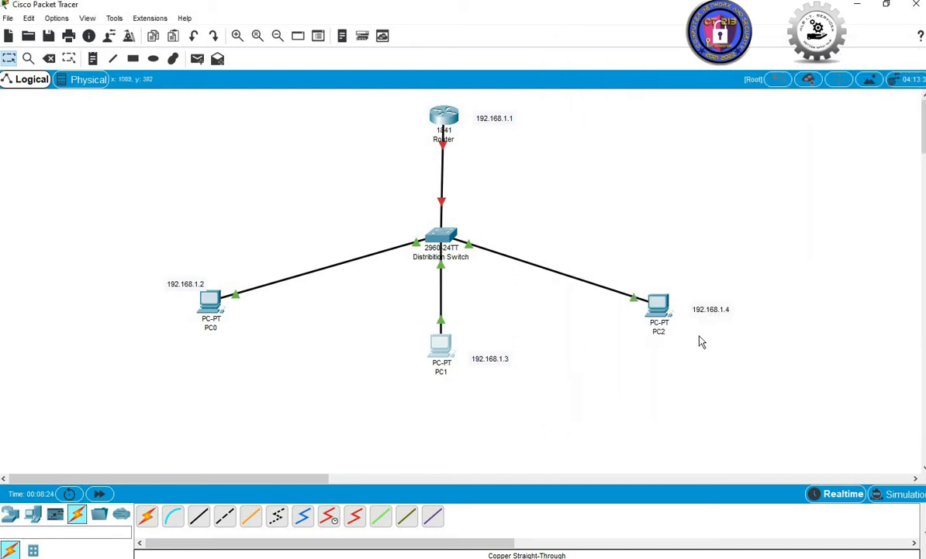
# Set PC2's static IP address to 192.168.1.4 in its FastEthernet0 IP configuration
pyautogui.click(659, 305)
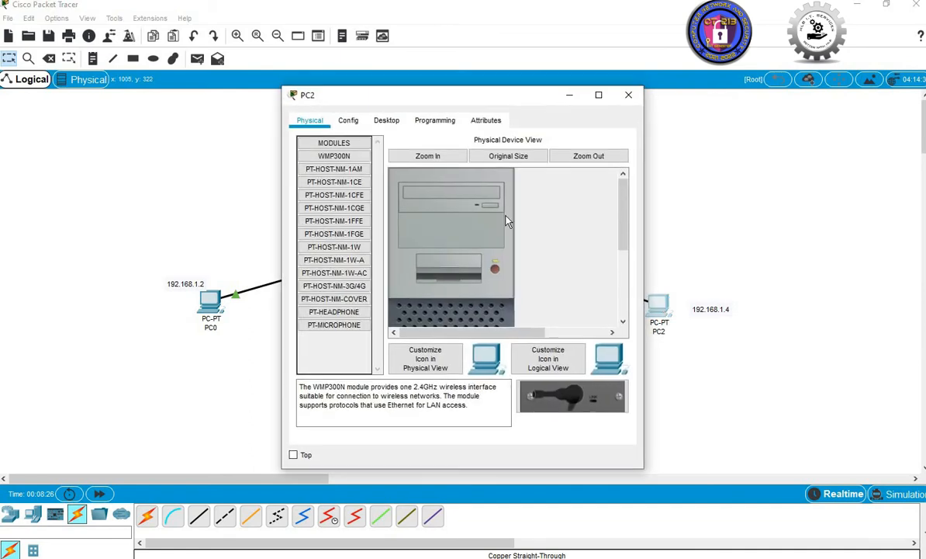
pyautogui.click(388, 124)
pyautogui.click(313, 146)
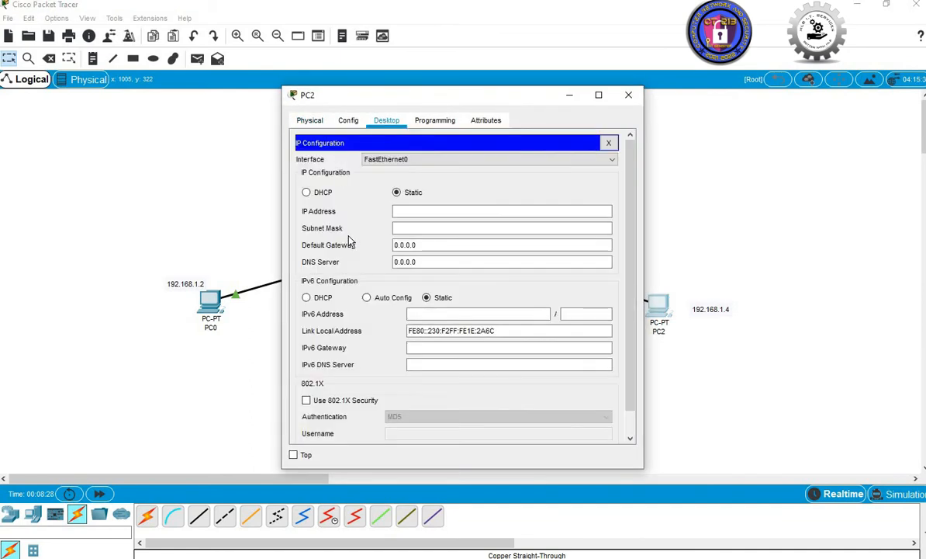
pyautogui.click(411, 211)
pyautogui.write('192')
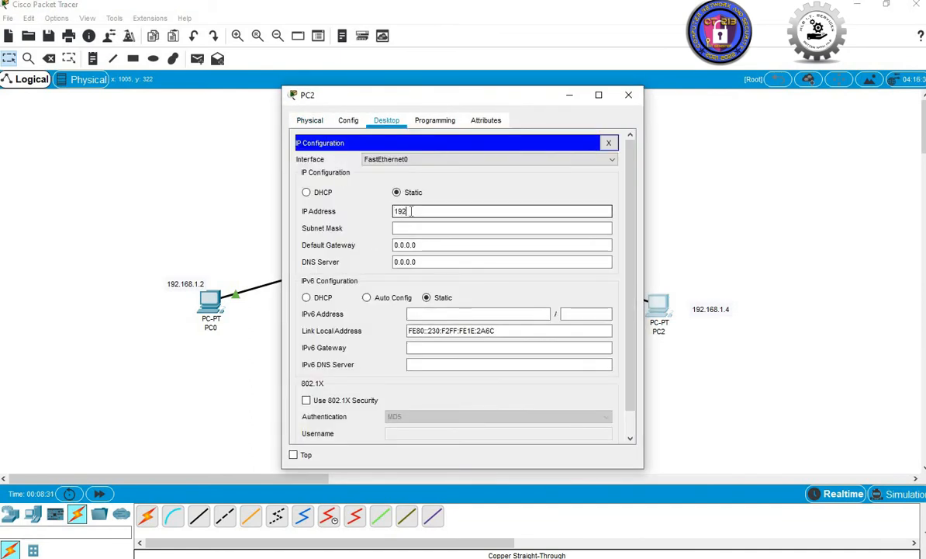
pyautogui.write('.168.1.4')
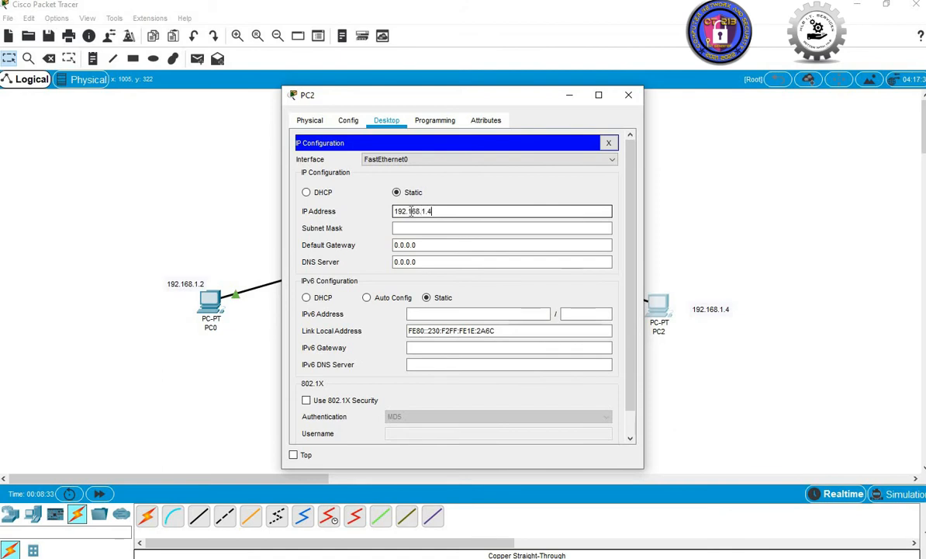
# Give PC2 the subnet mask 255.255.255.0 and default gateway 192.168.1.1, and close its window
pyautogui.click(457, 228)
pyautogui.moveTo(429, 246); pyautogui.dragTo(396, 246)
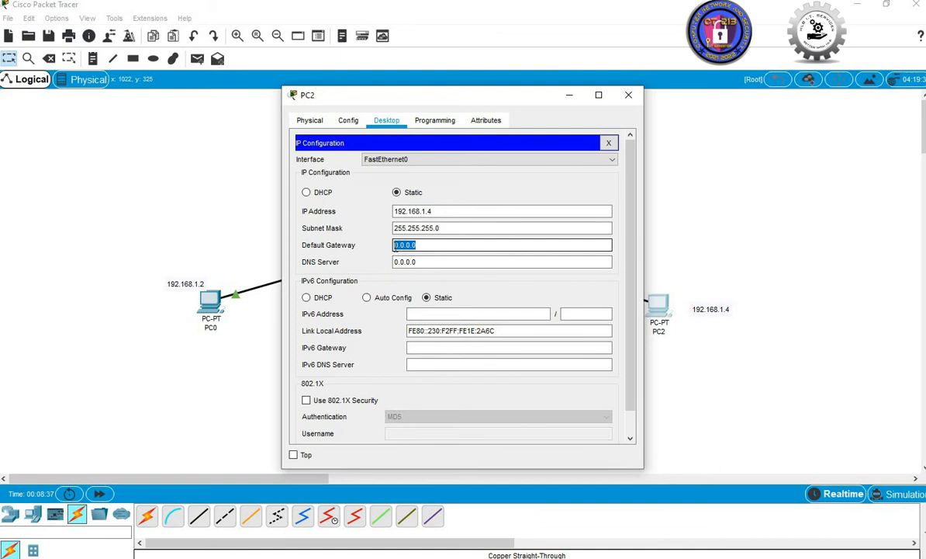
pyautogui.write('192.168.1.1')
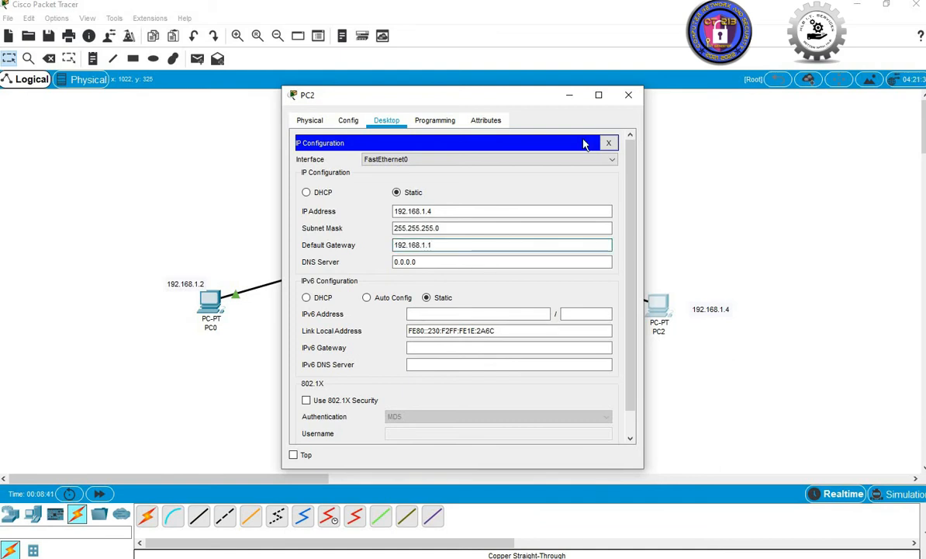
pyautogui.click(628, 95)
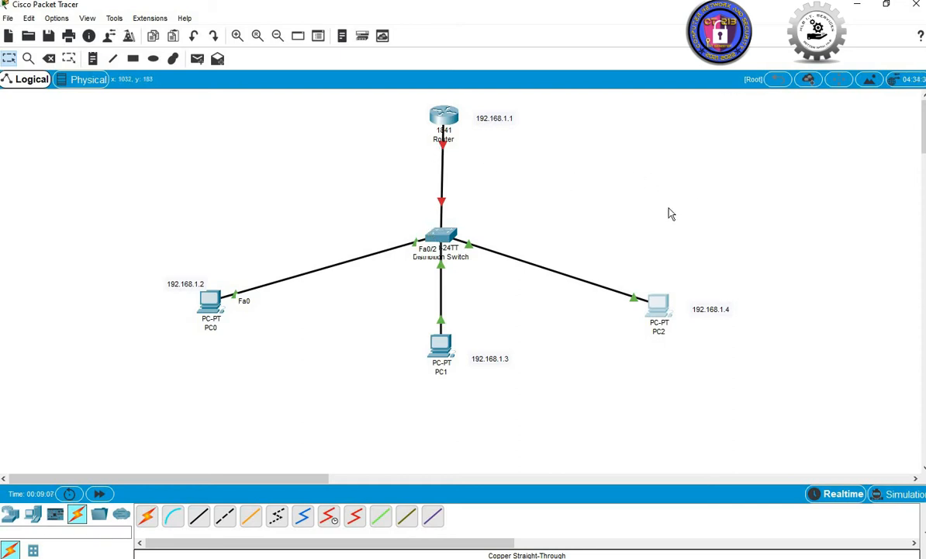
# View the router's configuration settings, minimise its window and check which ports the router-to-switch link uses
pyautogui.click(447, 116)
pyautogui.moveTo(462, 101); pyautogui.dragTo(721, 77)
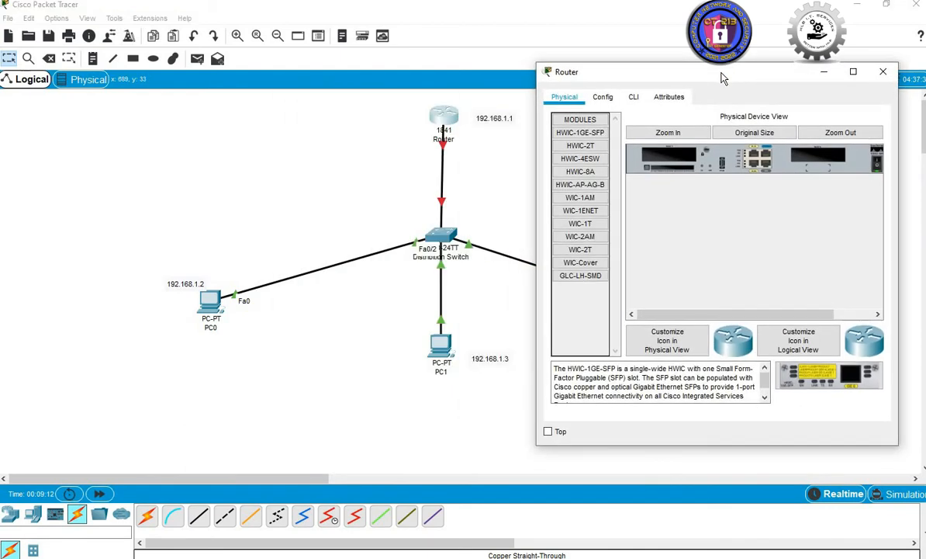
pyautogui.click(603, 97)
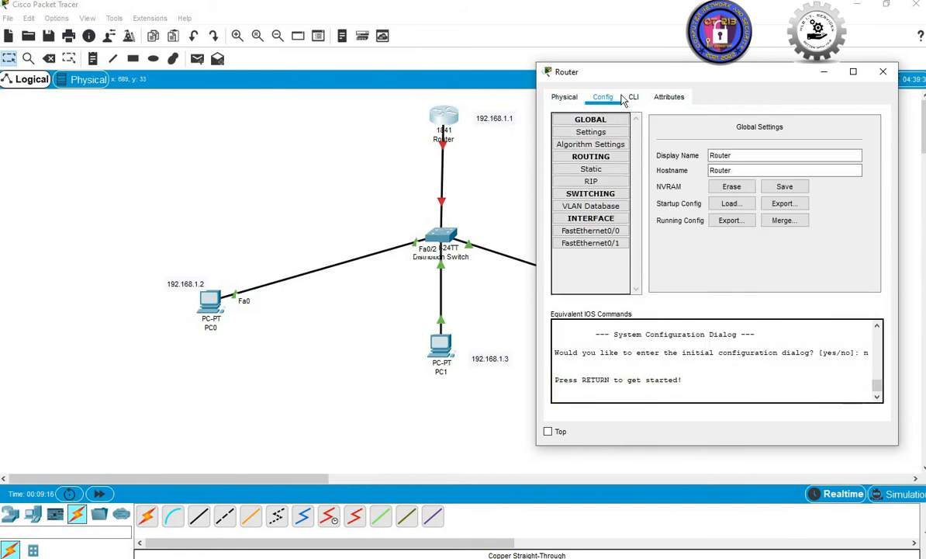
pyautogui.click(822, 72)
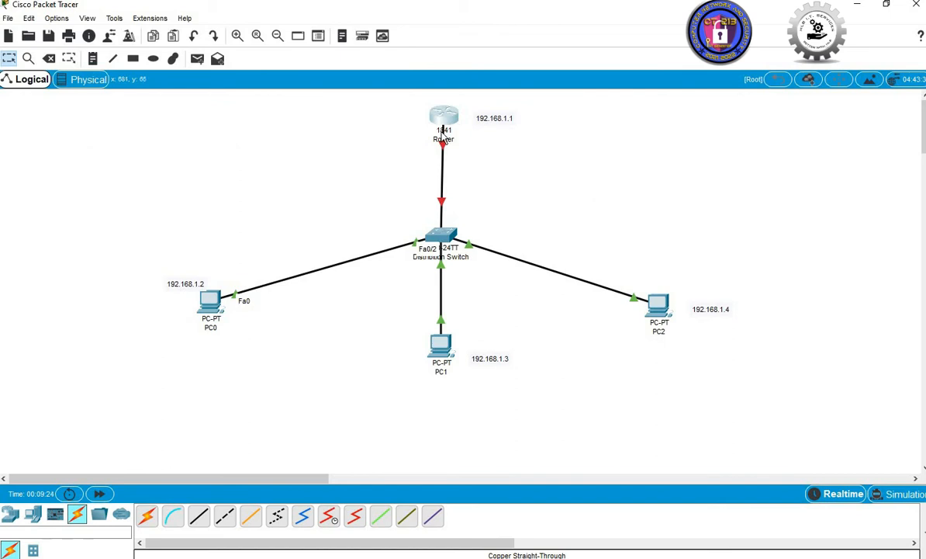
pyautogui.moveTo(444, 177)
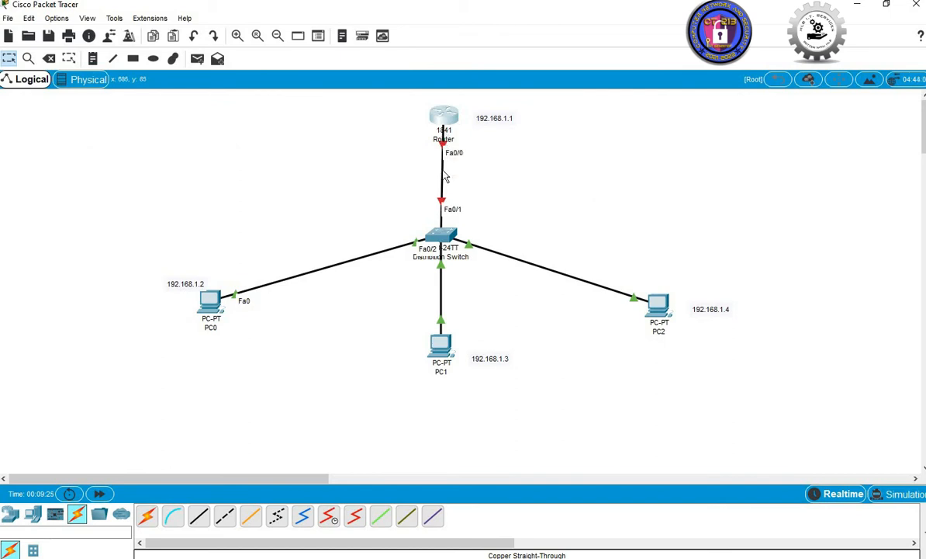
# Enter the IP address 192.168.1.1 for the router's FastEthernet0/0 interface
pyautogui.click(448, 120)
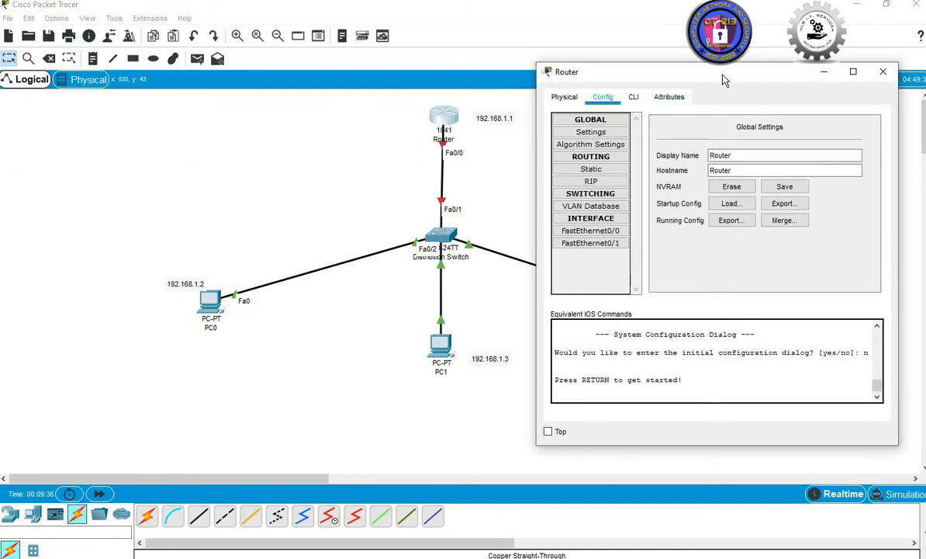
pyautogui.moveTo(723, 79); pyautogui.dragTo(740, 73)
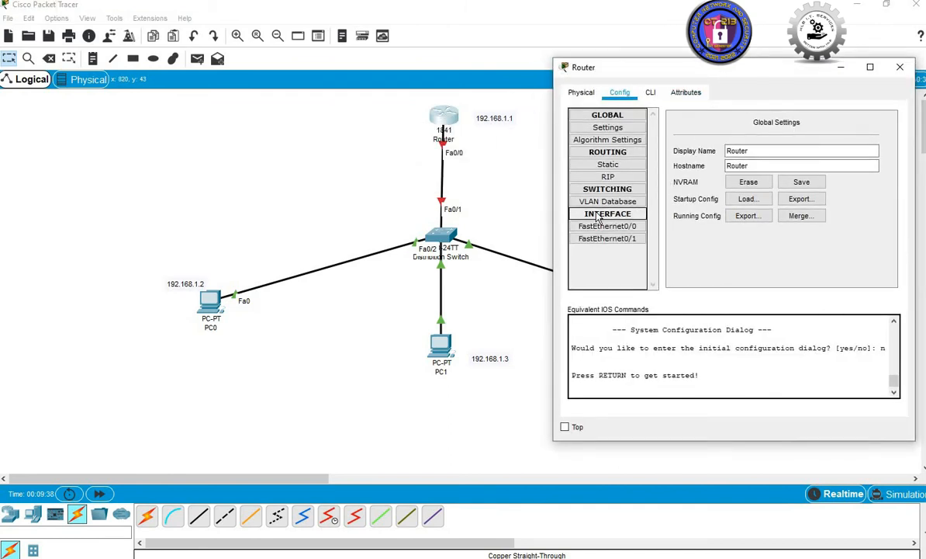
pyautogui.click(611, 216)
pyautogui.click(611, 217)
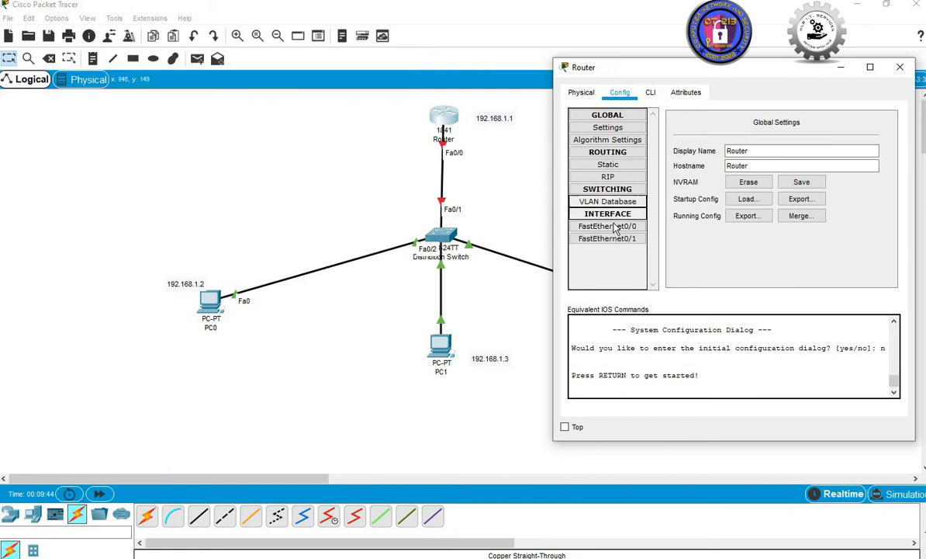
pyautogui.click(617, 226)
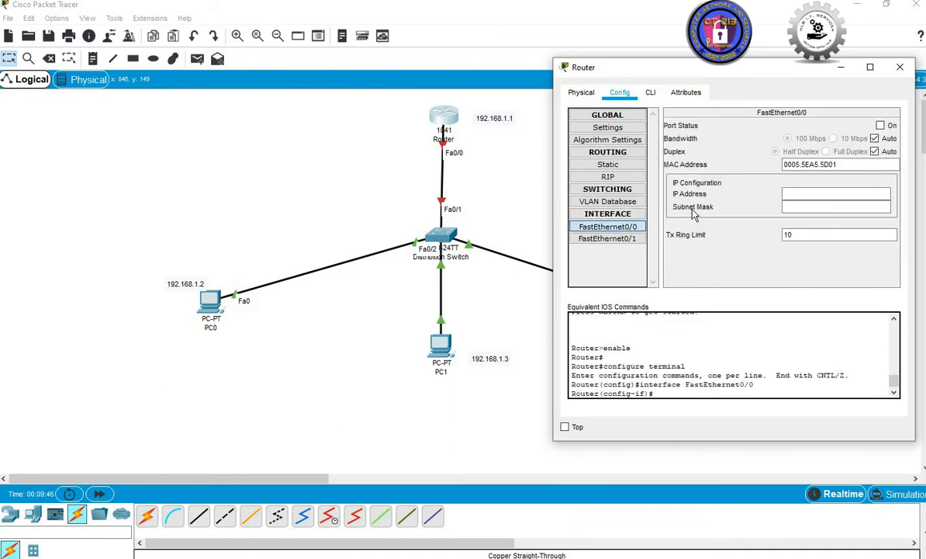
pyautogui.click(799, 195)
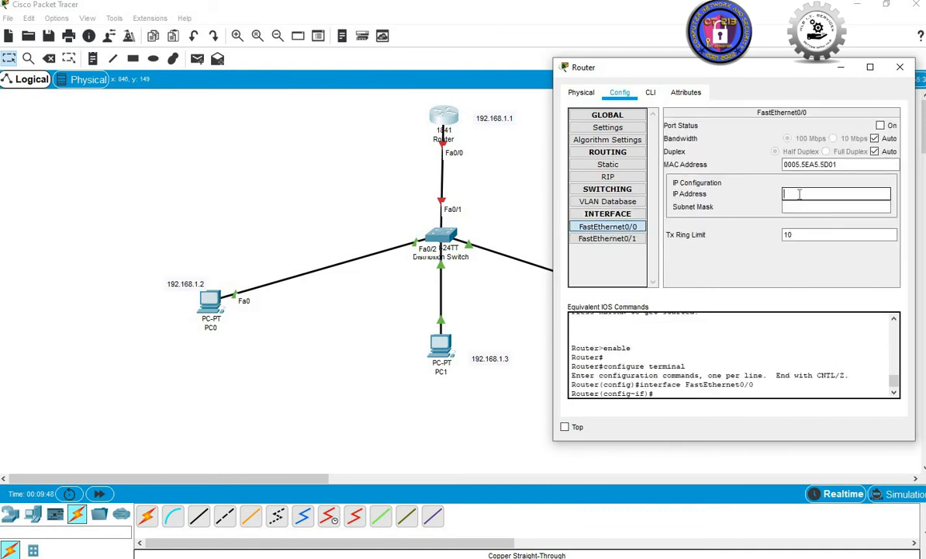
pyautogui.write('192.168.1.1')
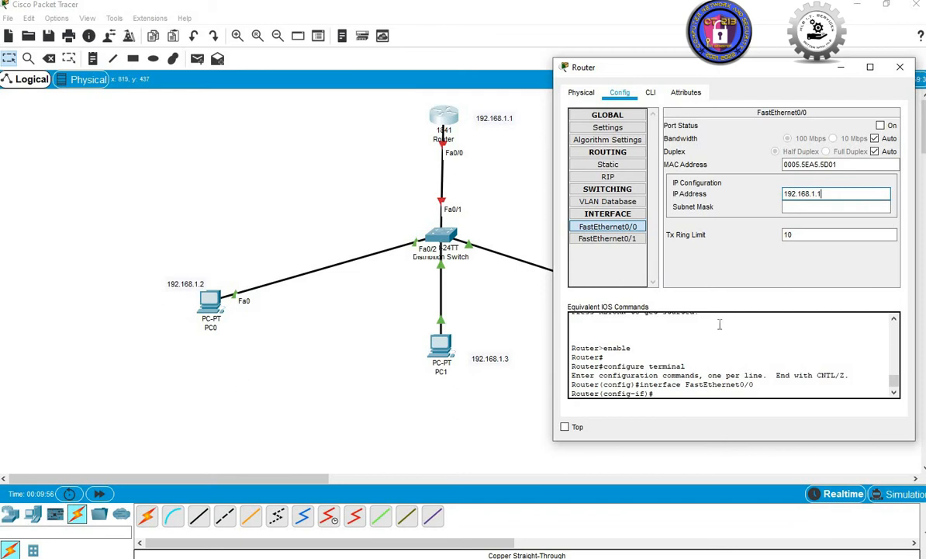
# Apply the subnet mask 255.255.255.0 to the router's FastEthernet0/0, turn the port on and close the router's window
pyautogui.click(803, 205)
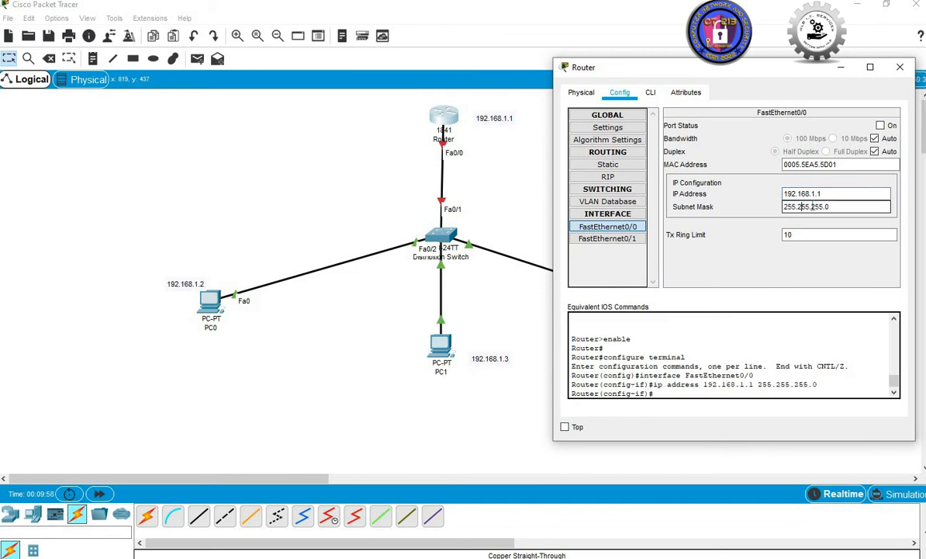
pyautogui.click(880, 126)
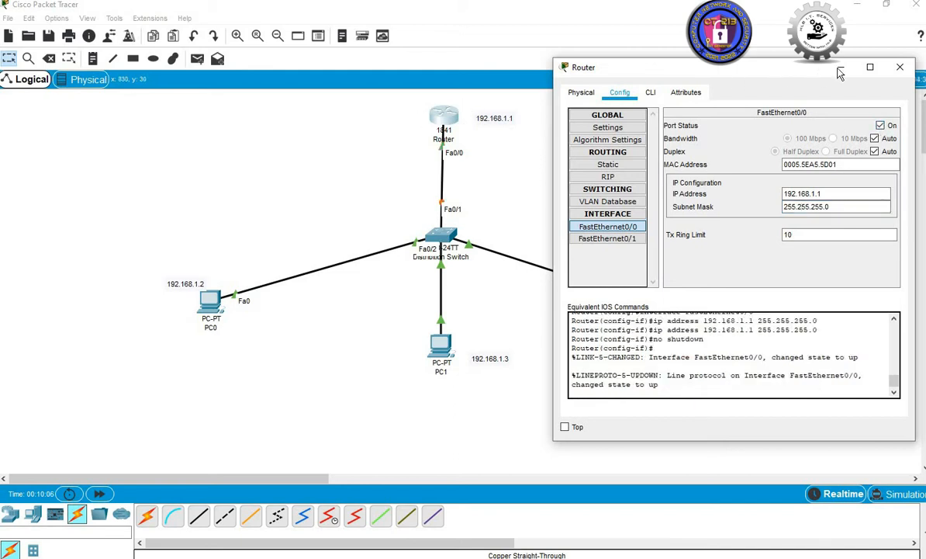
pyautogui.click(899, 69)
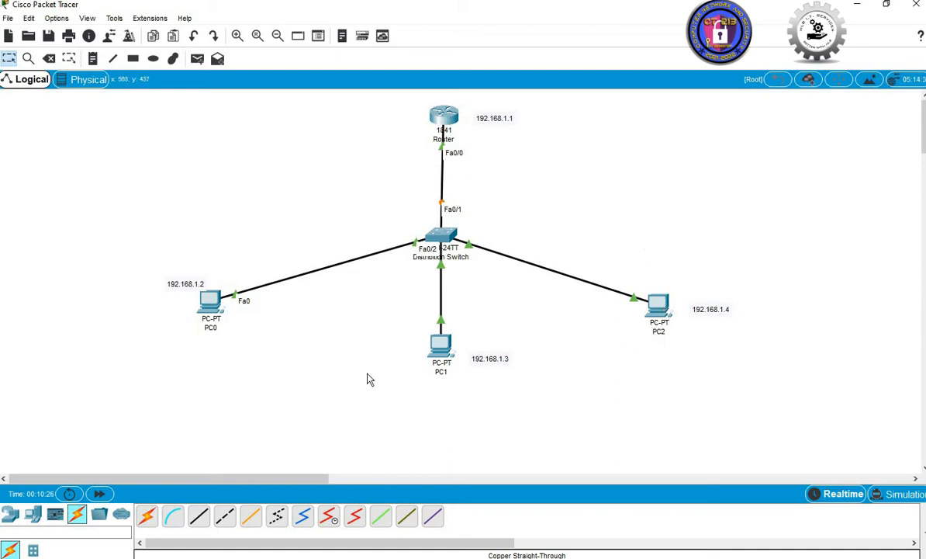
# Ping PC1 at 192.168.1.3 from PC0's Command Prompt and close PC0's window
pyautogui.moveTo(208, 310)
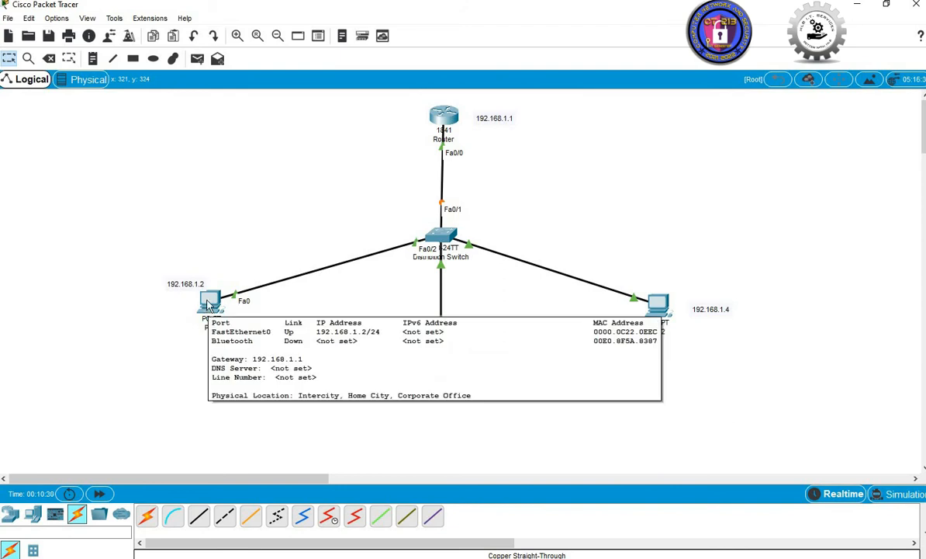
pyautogui.click(206, 301)
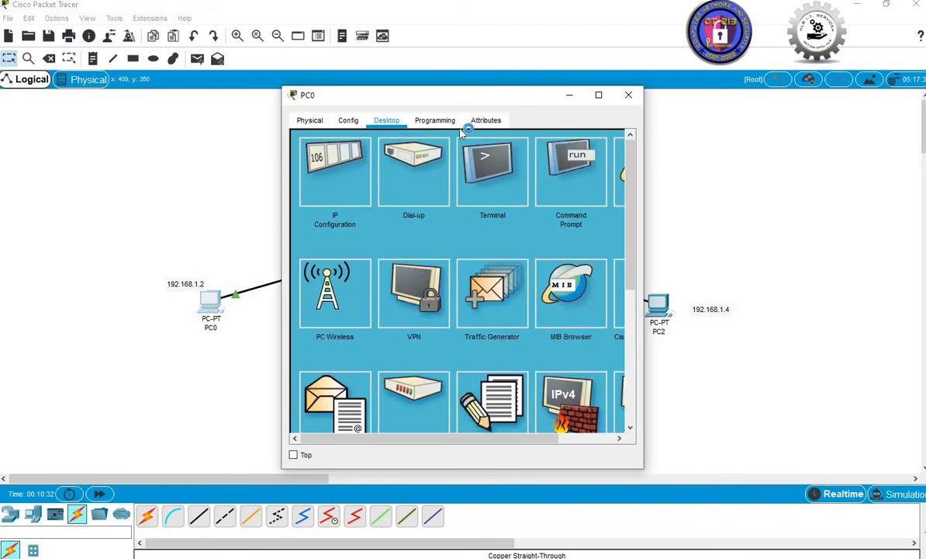
pyautogui.moveTo(472, 100); pyautogui.dragTo(762, 104)
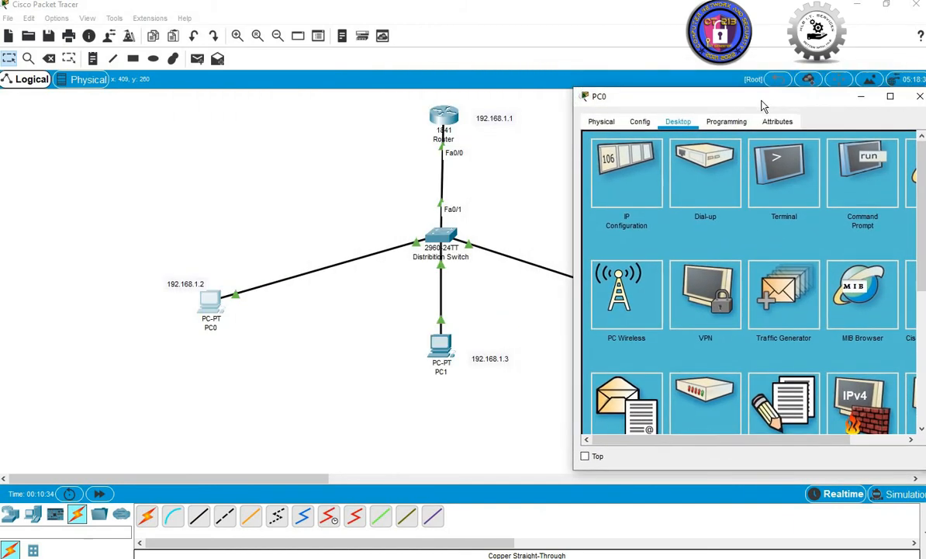
pyautogui.click(851, 190)
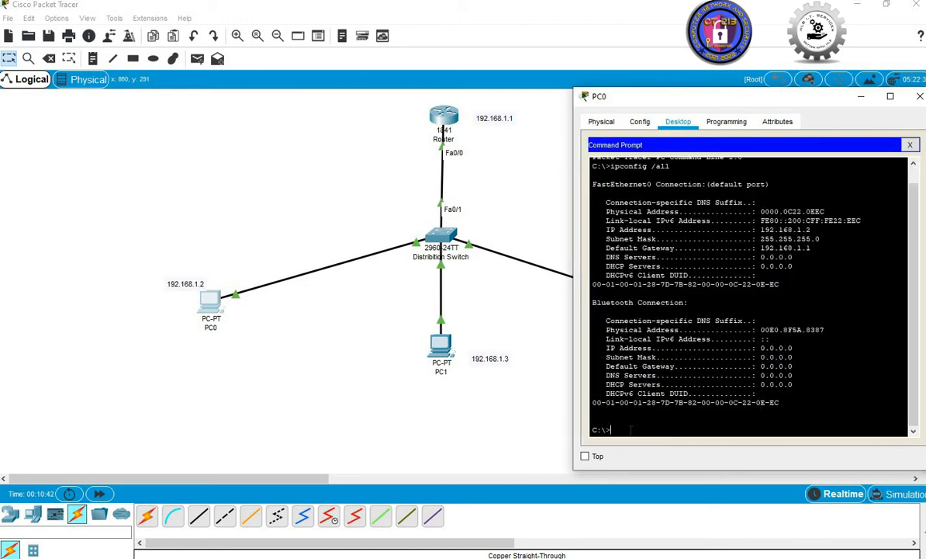
pyautogui.write('ping')
pyautogui.write('192.168.1.3')
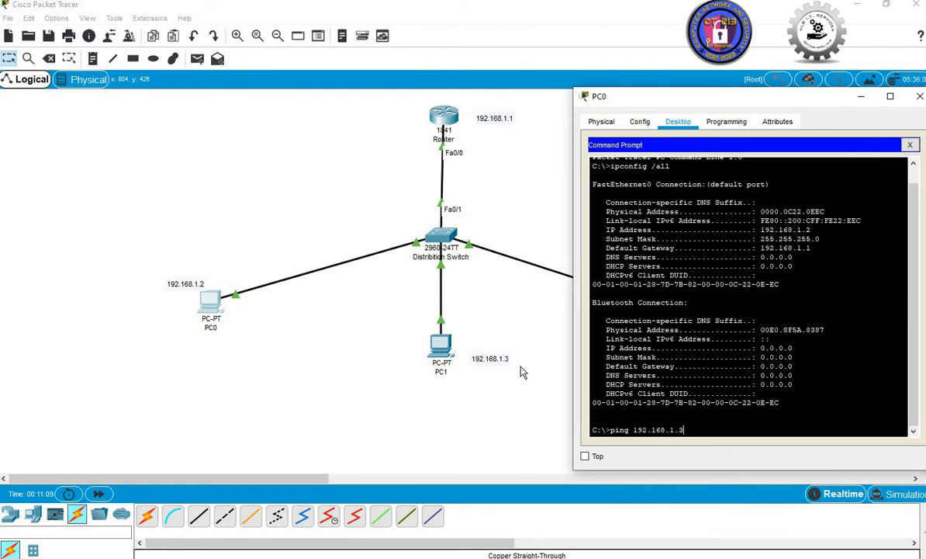
pyautogui.press('Return')
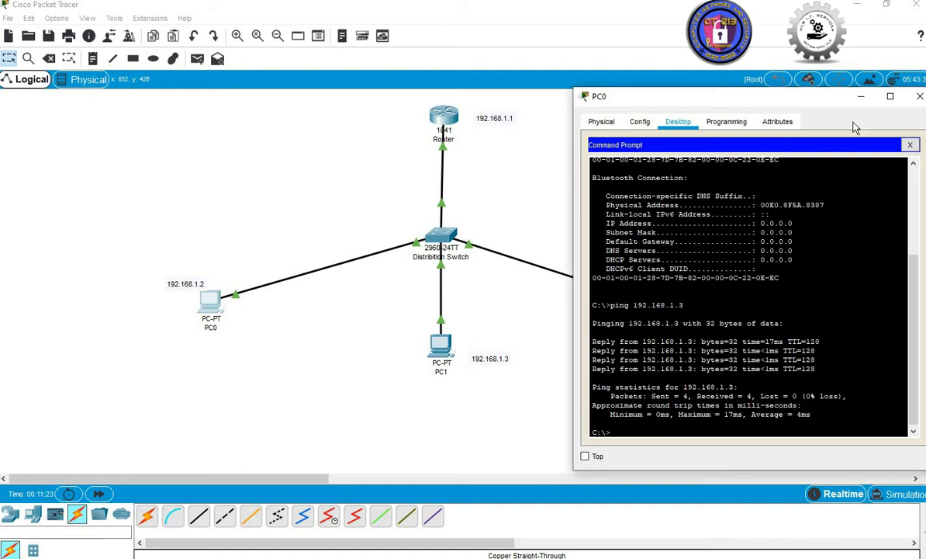
pyautogui.click(917, 98)
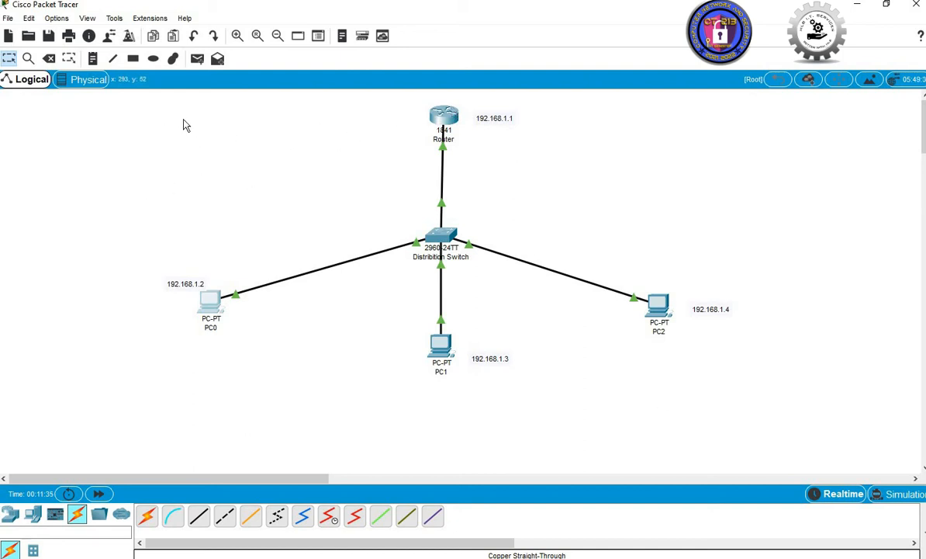
# Start the ellipse drawing tool, set its fill color to yellow (#ffff00) and move the palette clear of the network
pyautogui.click(154, 61)
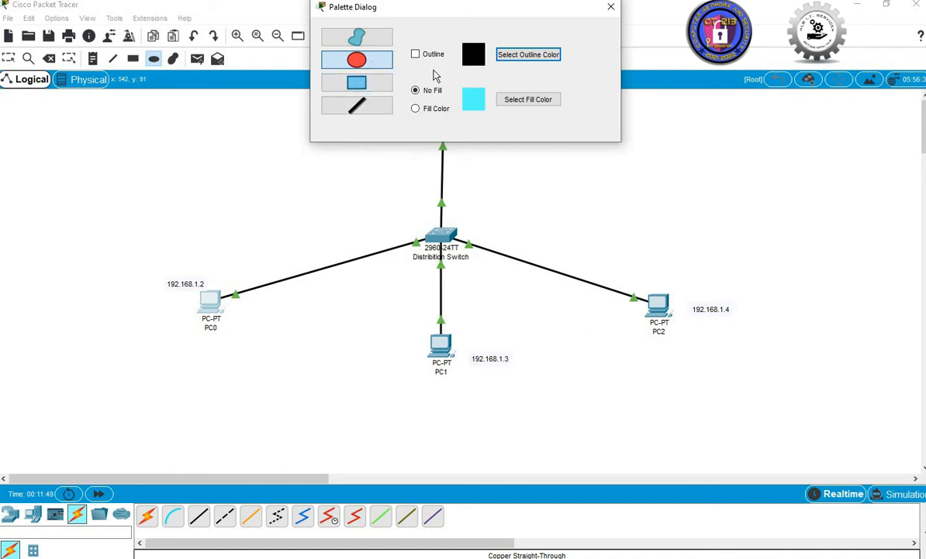
pyautogui.click(513, 102)
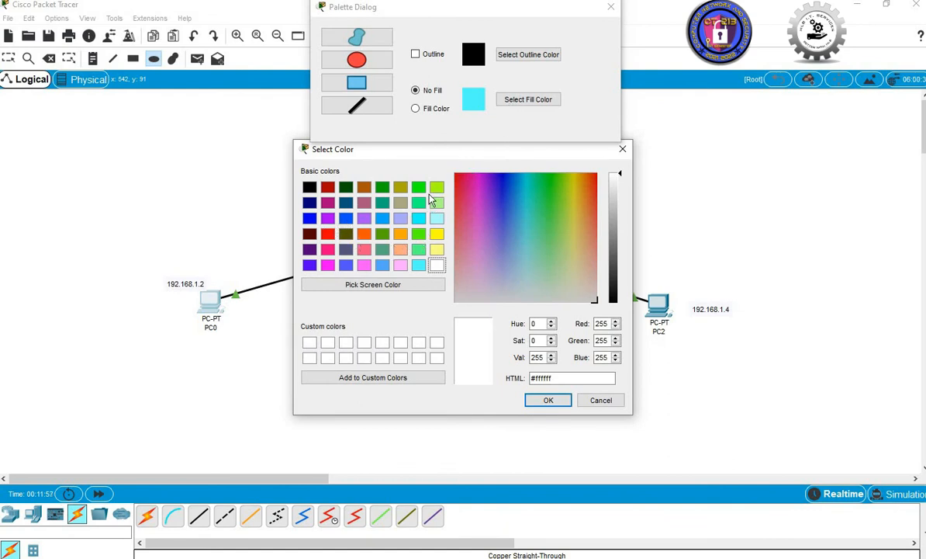
pyautogui.click(438, 235)
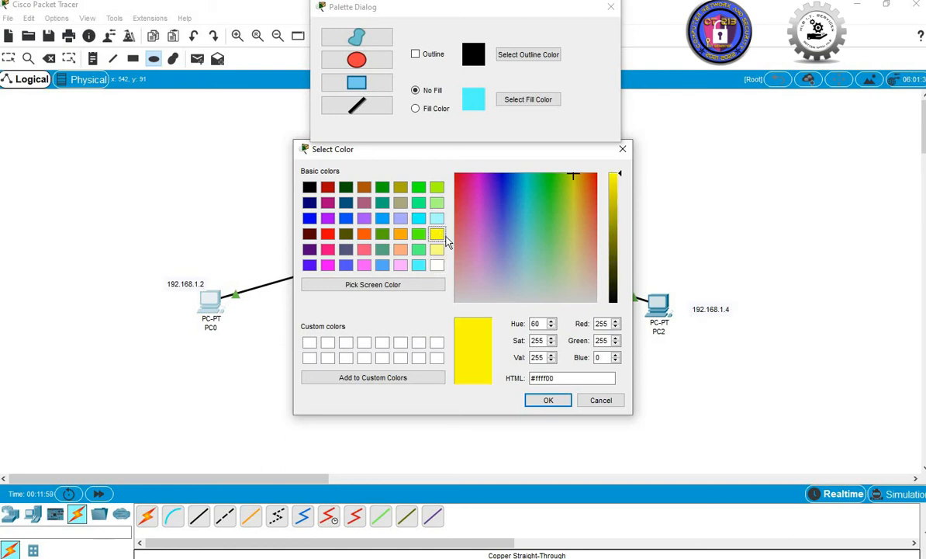
pyautogui.click(566, 408)
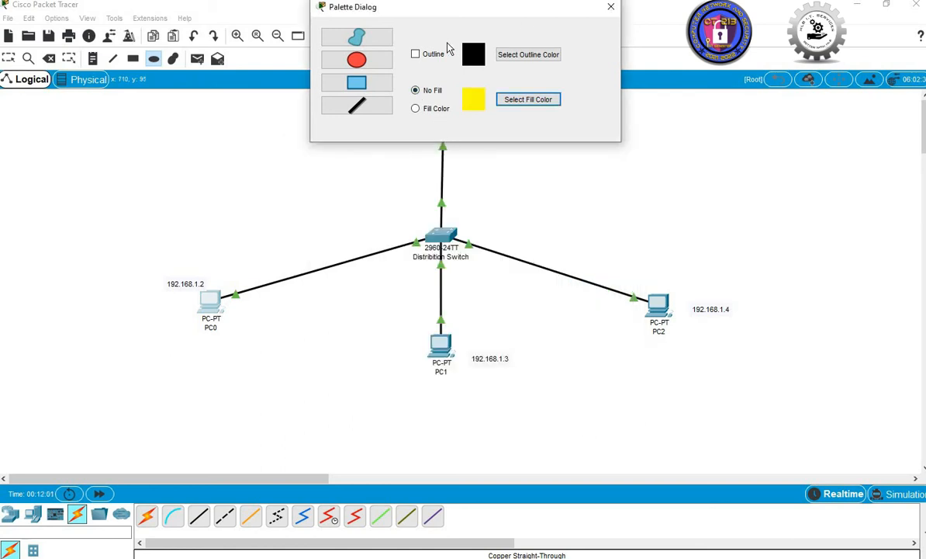
pyautogui.moveTo(524, 16); pyautogui.dragTo(808, 45)
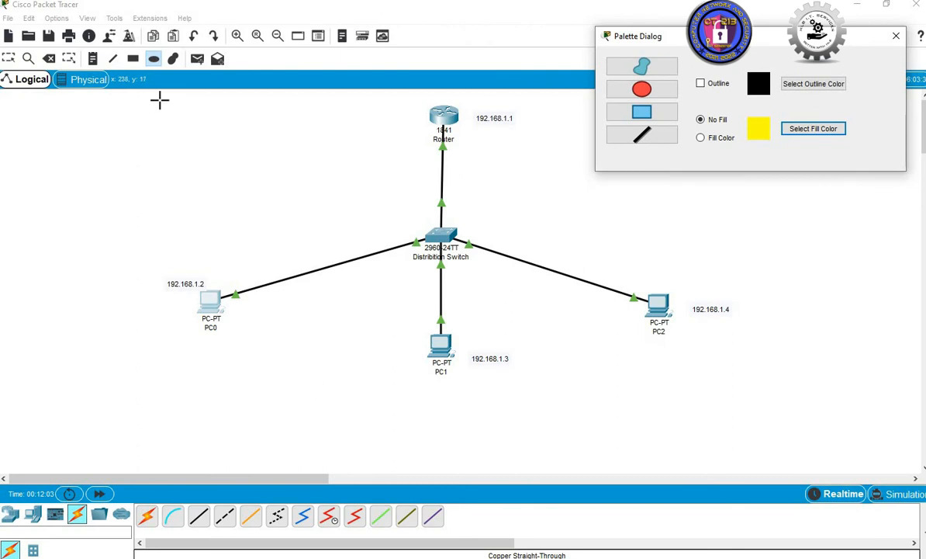
# Undo the unfilled trial ellipse, enable Fill Color, draw a yellow ellipse around the router, switch and PCs, and close the palette
pyautogui.moveTo(159, 97); pyautogui.dragTo(759, 443)
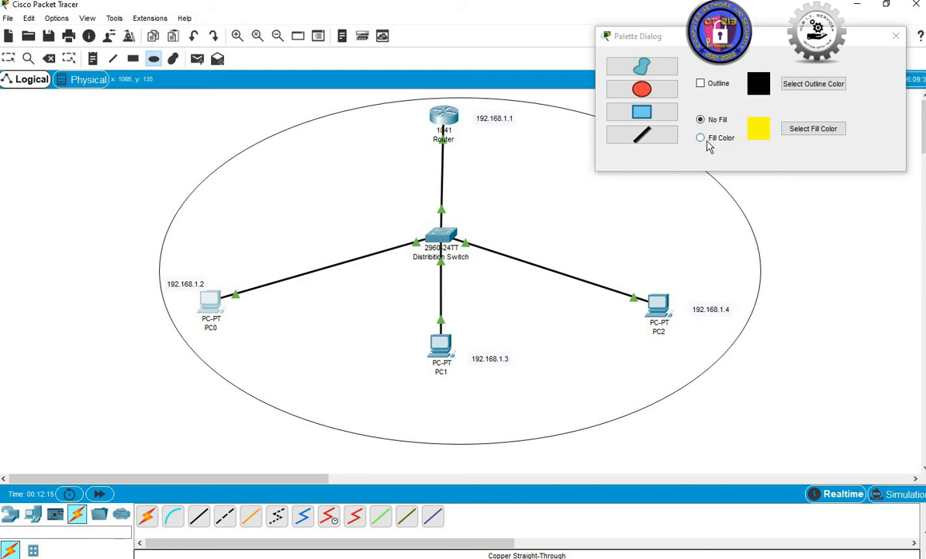
pyautogui.hotkey('ctrl', 'z')
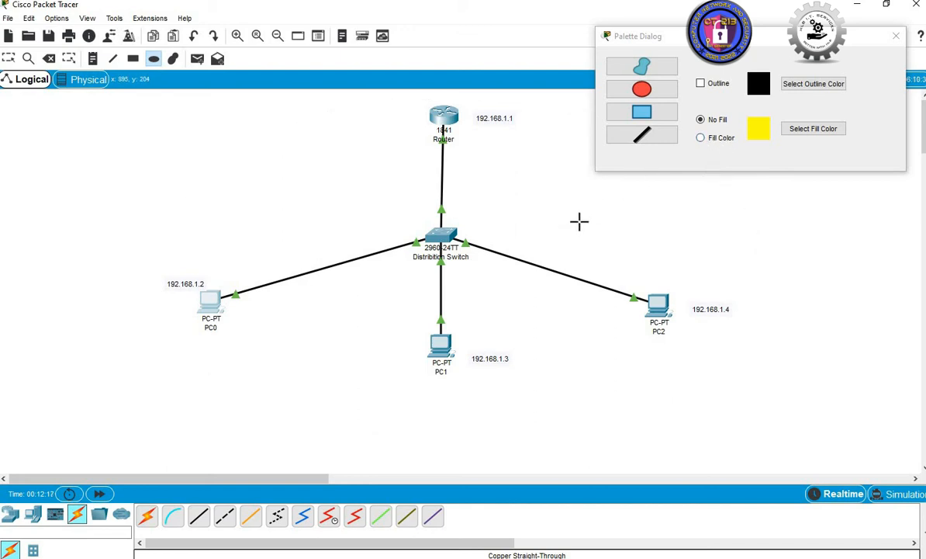
pyautogui.click(702, 138)
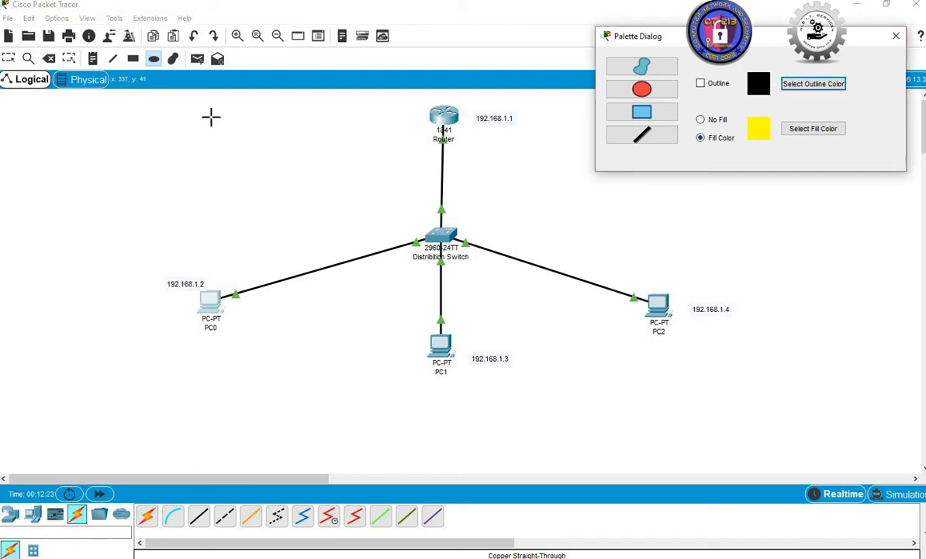
pyautogui.moveTo(160, 114); pyautogui.dragTo(751, 399)
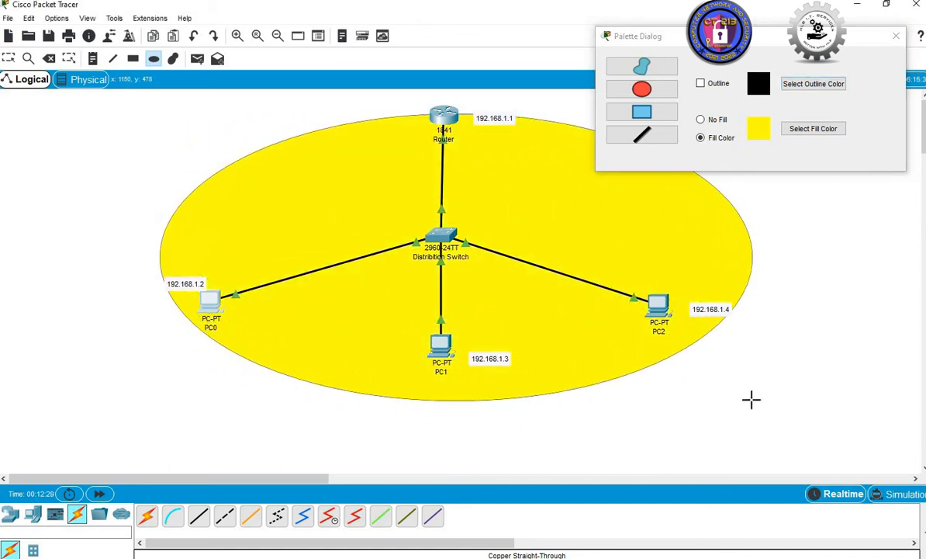
pyautogui.click(896, 36)
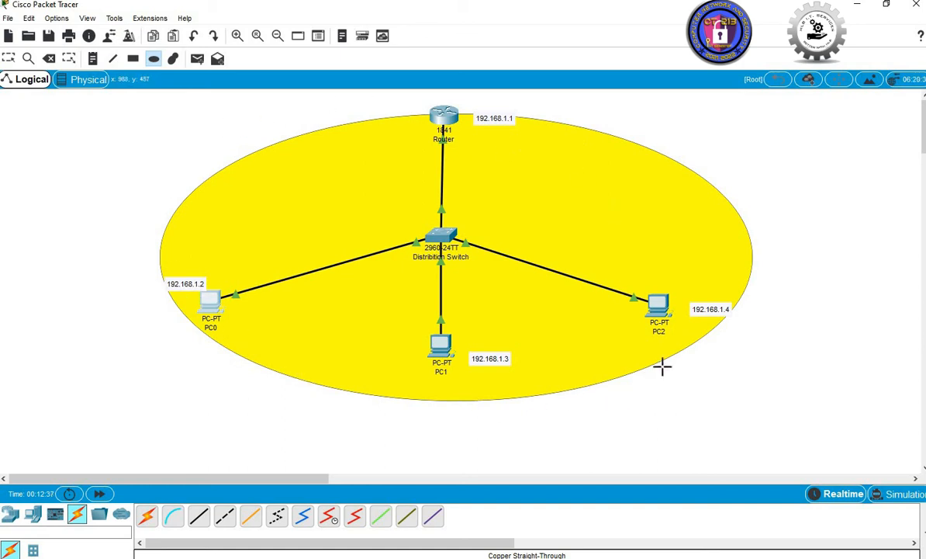
# Switch to Simulation mode and add a simple PDU from PC0 to PC1
pyautogui.click(892, 495)
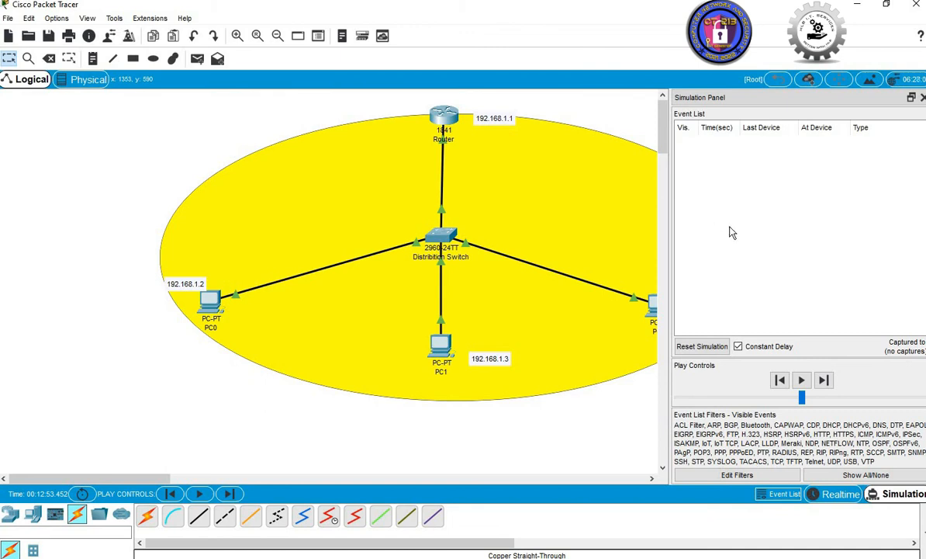
pyautogui.click(198, 61)
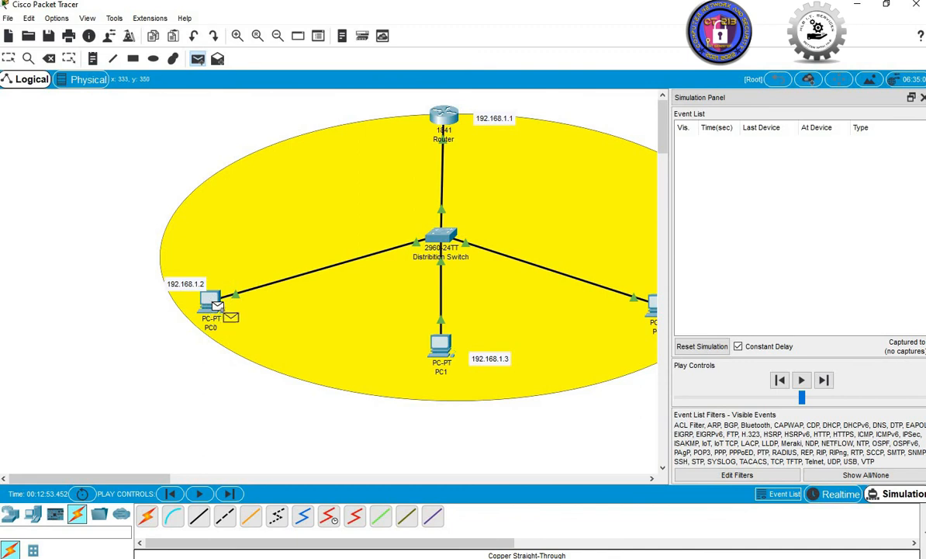
pyautogui.click(217, 305)
pyautogui.click(442, 344)
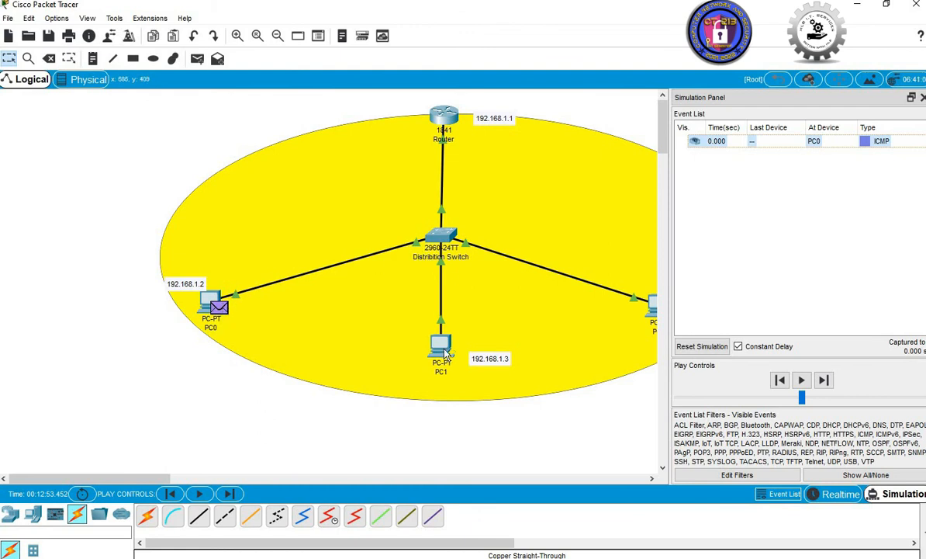
pyautogui.moveTo(443, 351)
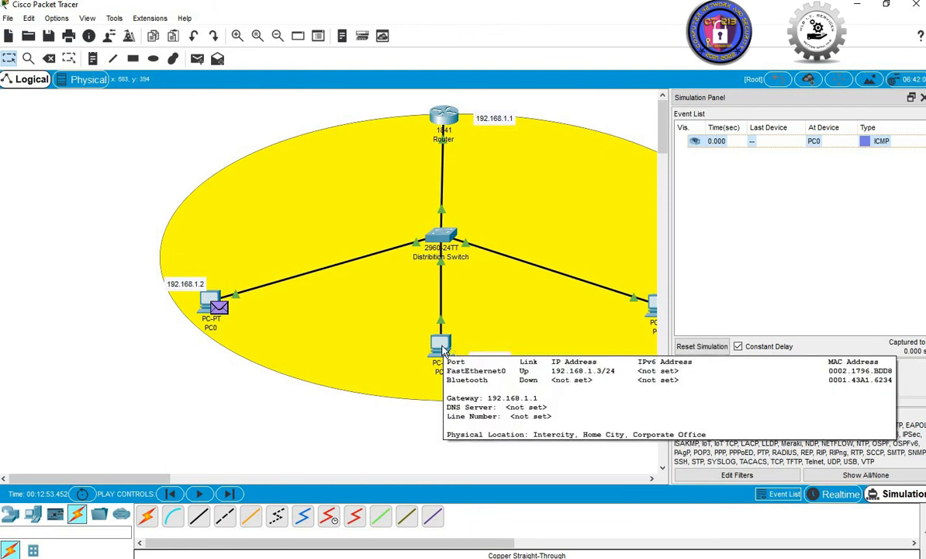
# Step the simulation forward event by event through the packet's trip to PC1 and back to PC0, and return to Realtime mode
pyautogui.click(230, 495)
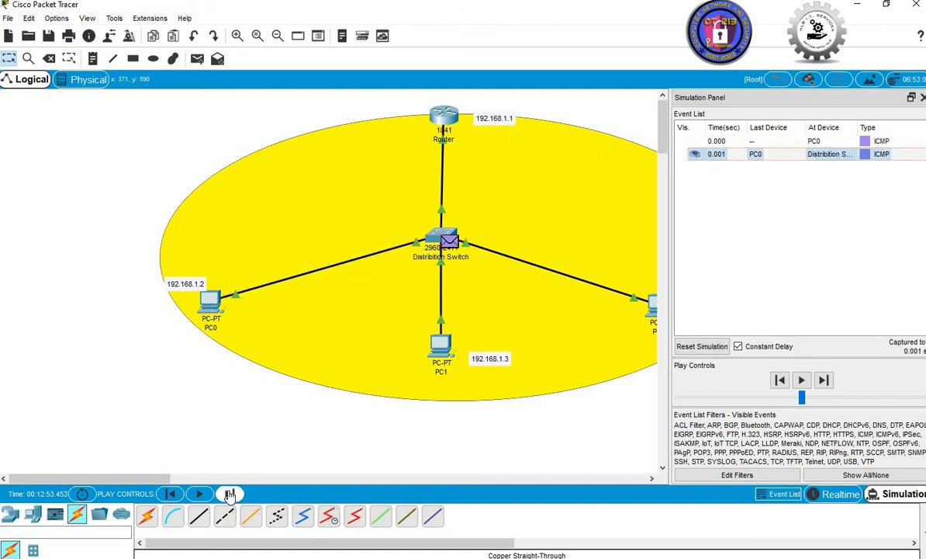
pyautogui.click(230, 495)
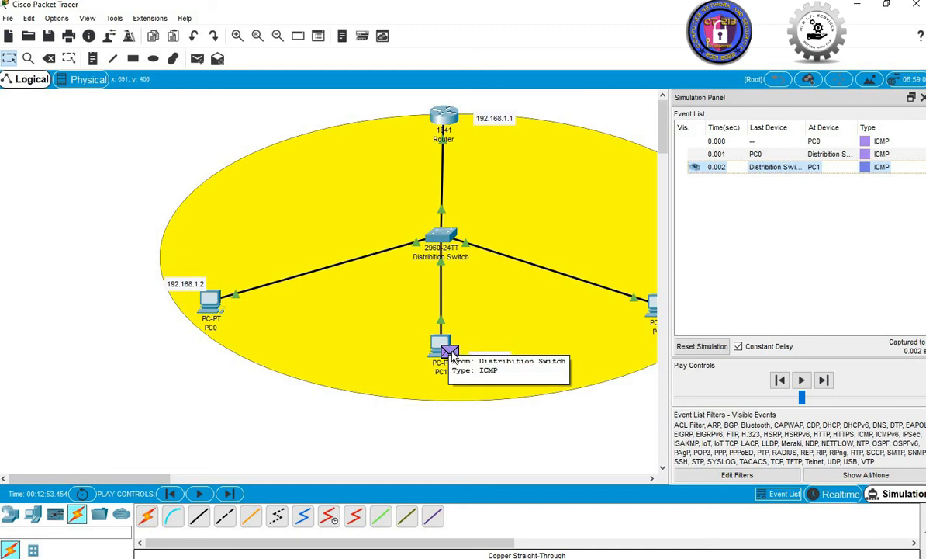
pyautogui.click(228, 495)
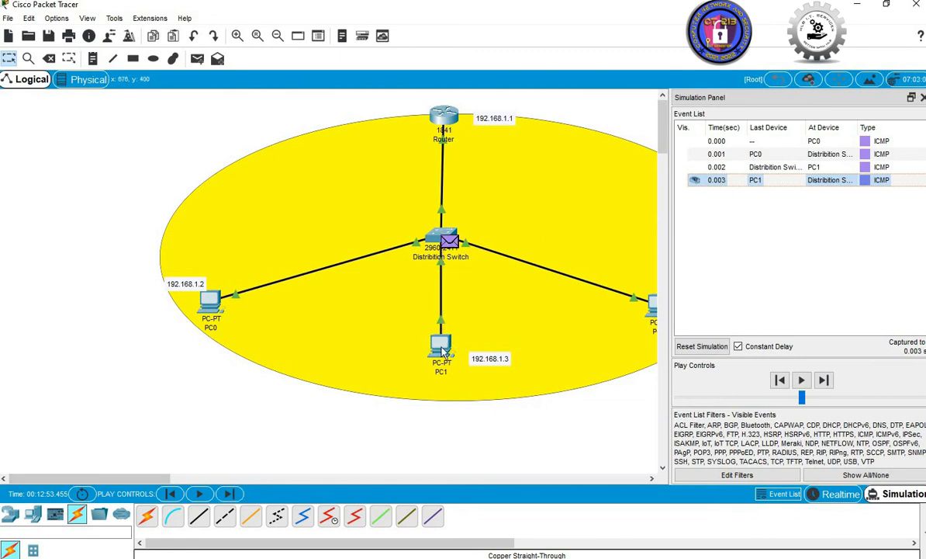
pyautogui.click(229, 494)
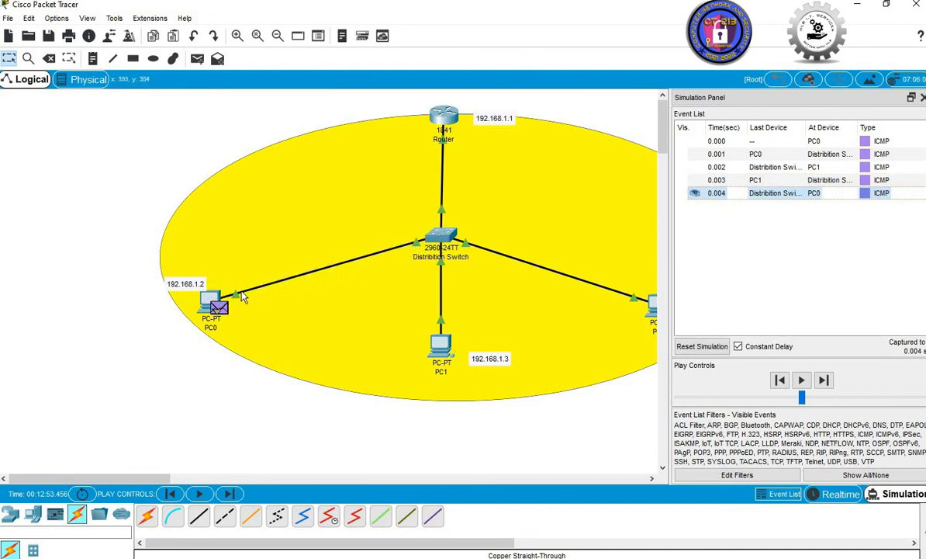
pyautogui.moveTo(213, 303)
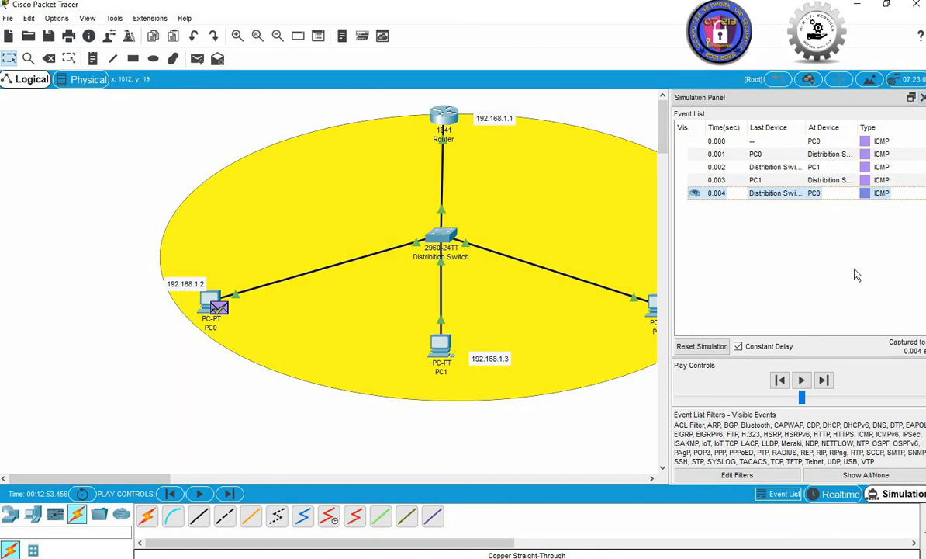
pyautogui.click(842, 494)
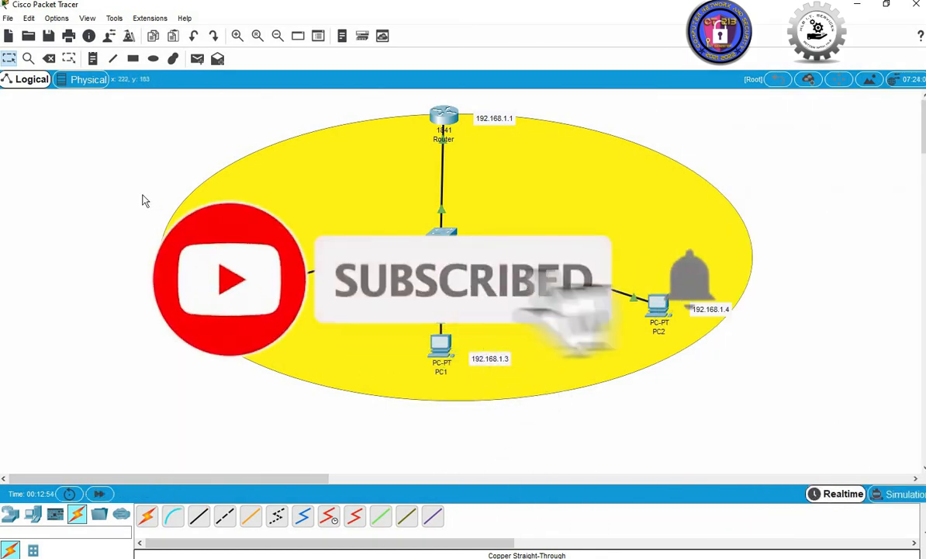